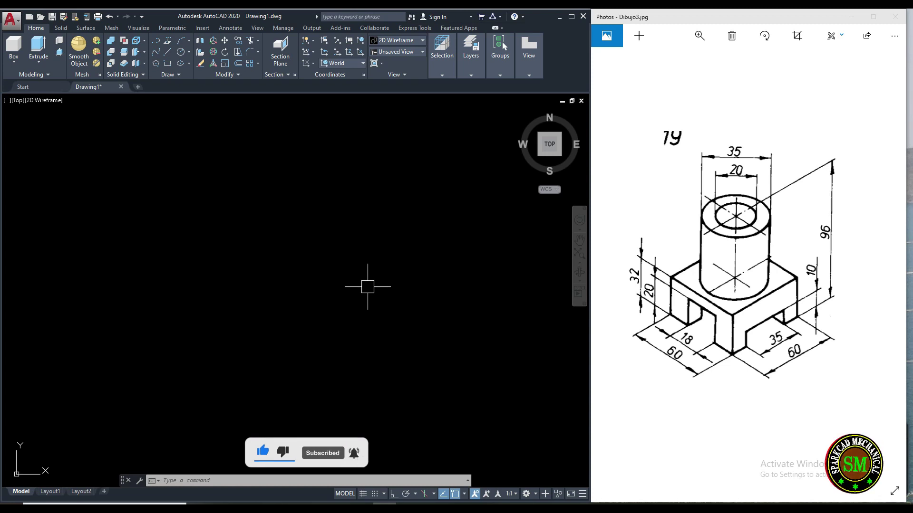
# - Draw a 60-unit horizontal line with Ortho turned on
pyautogui.write('L')
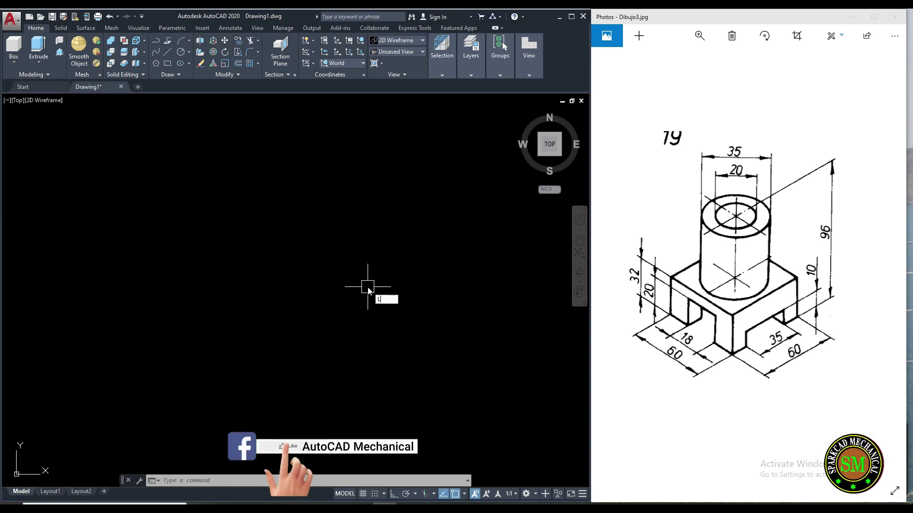
pyautogui.press('Return')
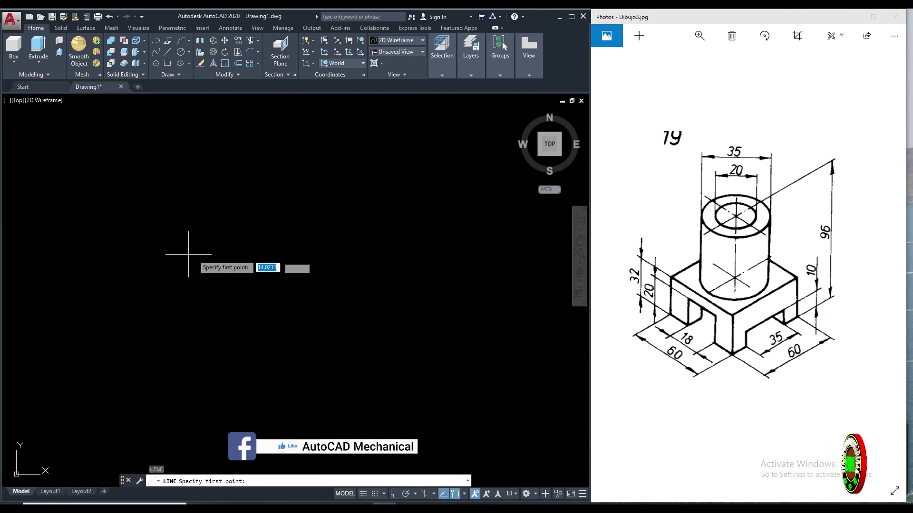
pyautogui.click(196, 274)
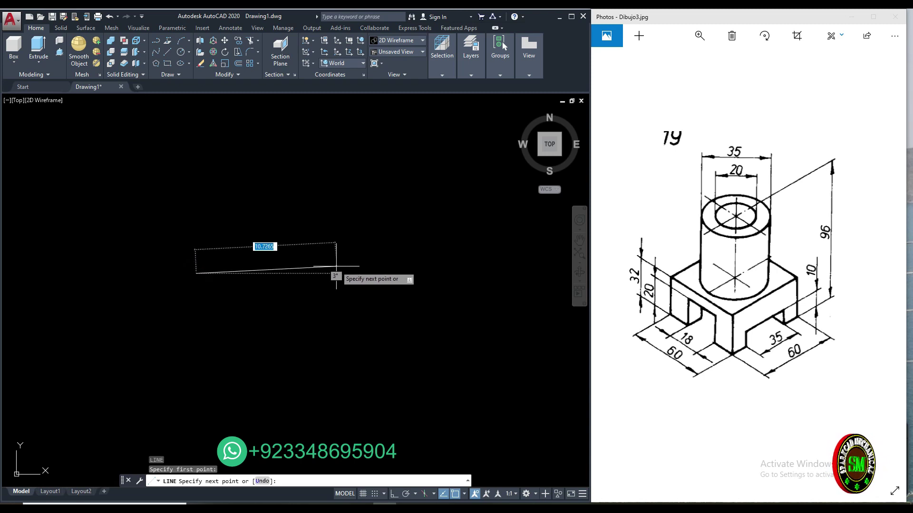
pyautogui.press('F8')
pyautogui.write('60')
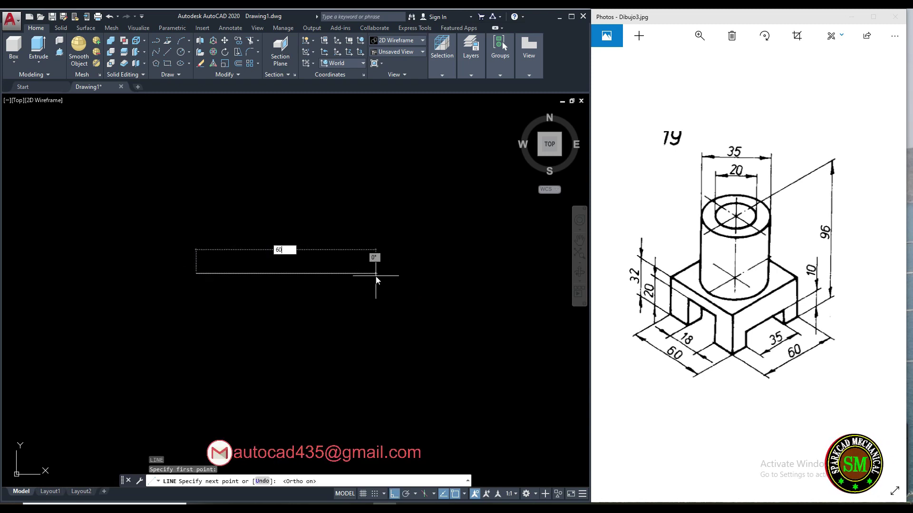
pyautogui.press('Return')
pyautogui.press('Escape')
pyautogui.scroll(2, 296, 224)
pyautogui.moveTo(295, 224)
pyautogui.mouseDown(button='middle')
pyautogui.moveTo(272, 243)
pyautogui.moveTo(212, 257)
pyautogui.mouseUp(button='middle')
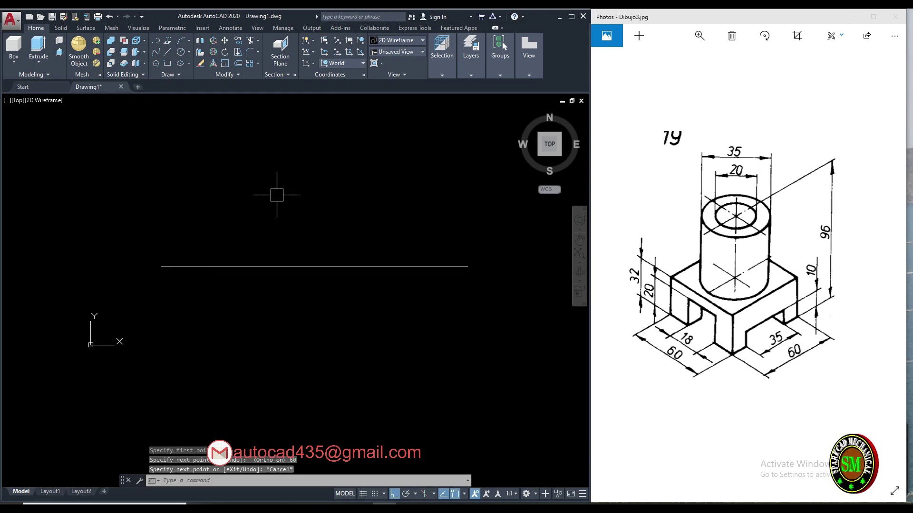
# - Offset the line 32 units below to make a parallel copy
pyautogui.write('o')
pyautogui.press('Return')
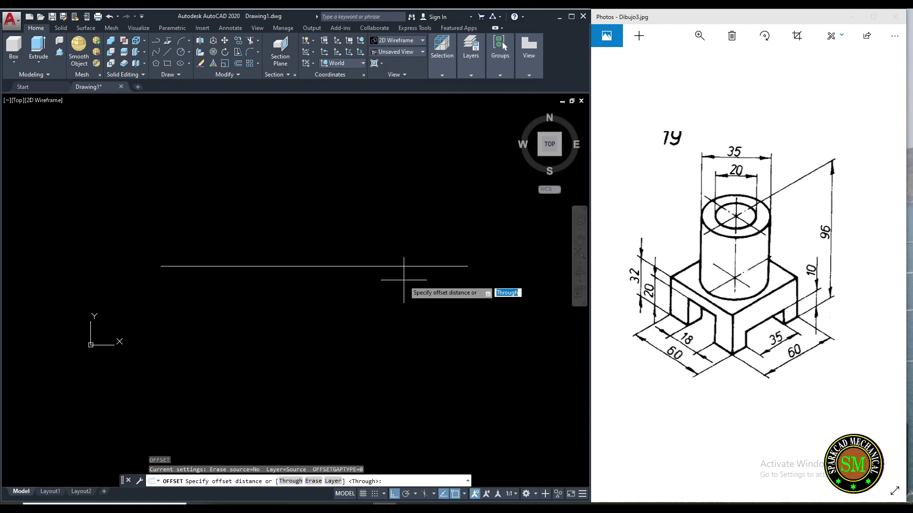
pyautogui.press('Return')
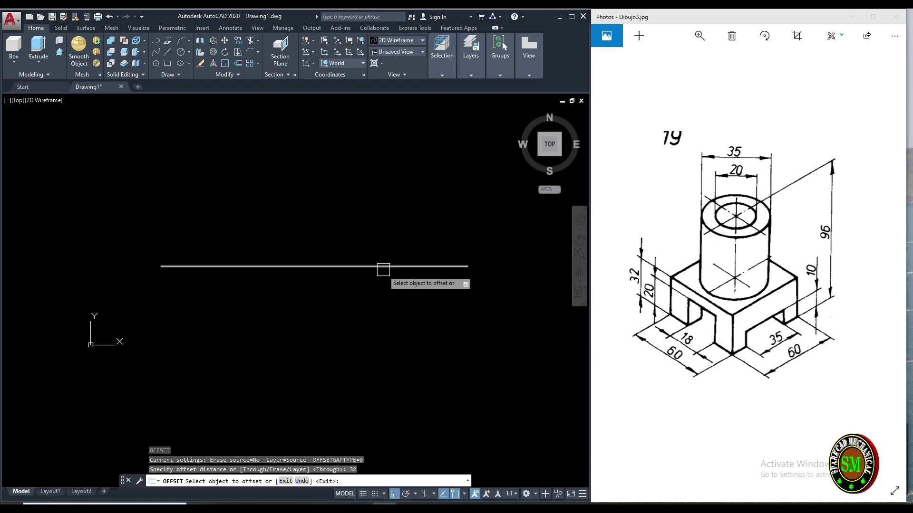
pyautogui.click(381, 267)
pyautogui.click(387, 315)
pyautogui.press('Escape')
pyautogui.scroll(-2, 296, 274)
pyautogui.moveTo(299, 271); pyautogui.dragTo(340, 259, button='middle')
# - Join the right ends, then the left ends, of the two lines with vertical edges
pyautogui.press('Return')
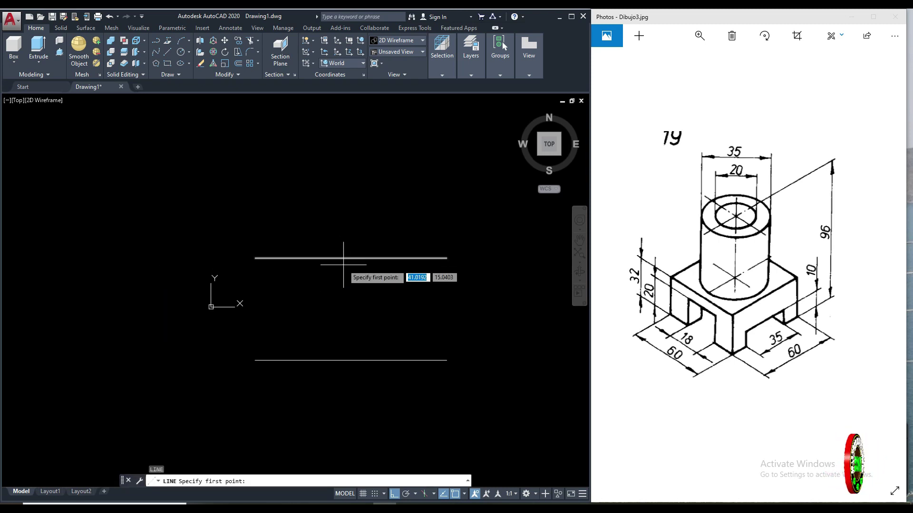
pyautogui.click(446, 258)
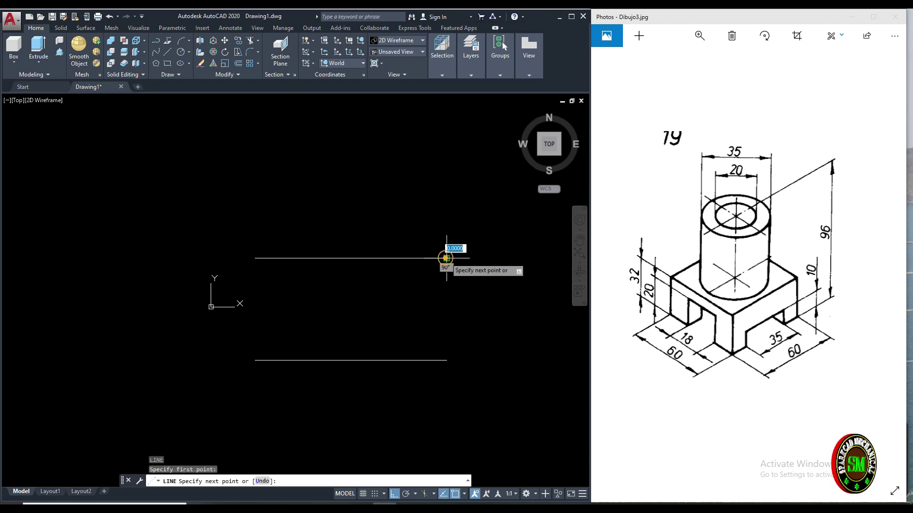
pyautogui.click(446, 361)
pyautogui.press('Return')
pyautogui.press('Return')
pyautogui.click(255, 258)
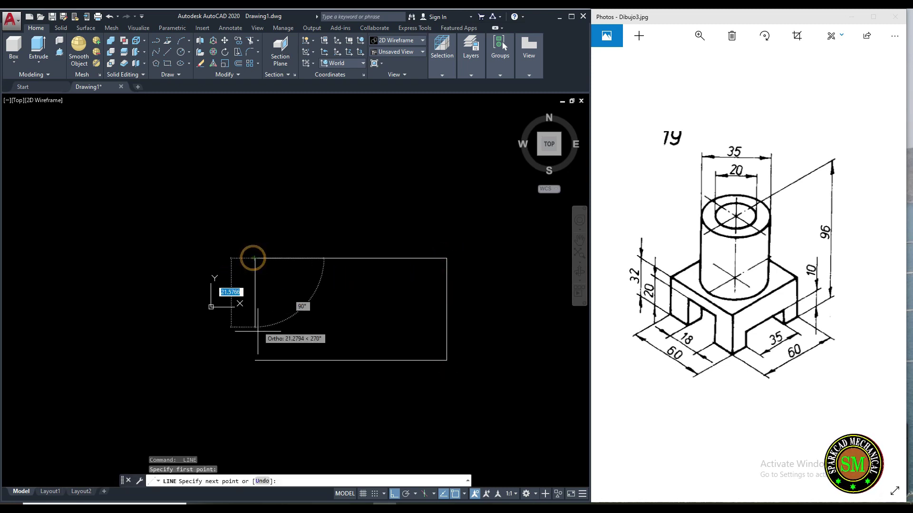
pyautogui.click(255, 361)
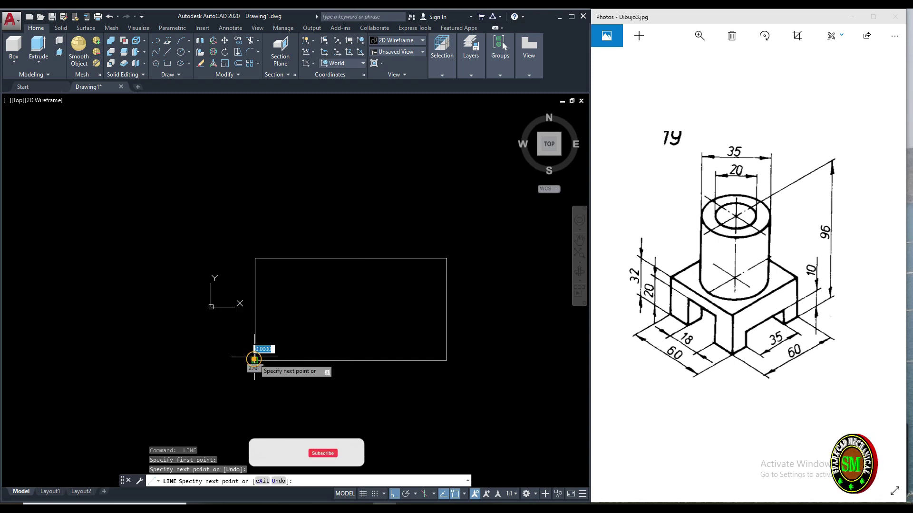
pyautogui.press('Return')
pyautogui.moveTo(312, 312)
pyautogui.mouseDown(button='middle')
pyautogui.moveTo(320, 317)
pyautogui.moveTo(328, 291)
pyautogui.mouseUp(button='middle')
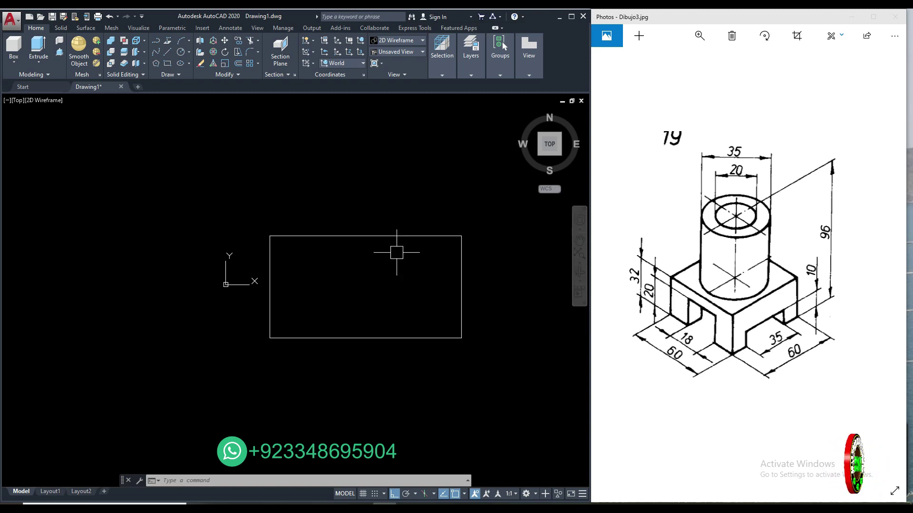
# - Draw a vertical centre line between the bottom and top edge midpoints
pyautogui.write('L')
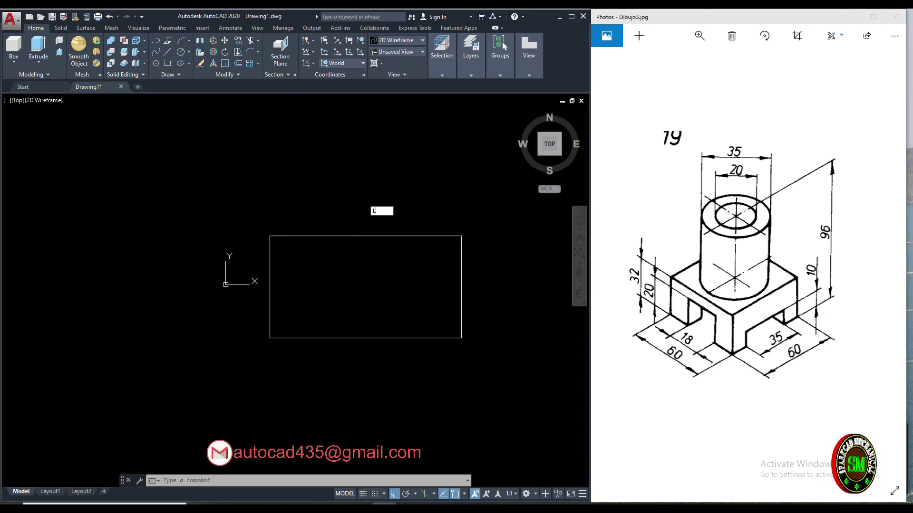
pyautogui.press('Return')
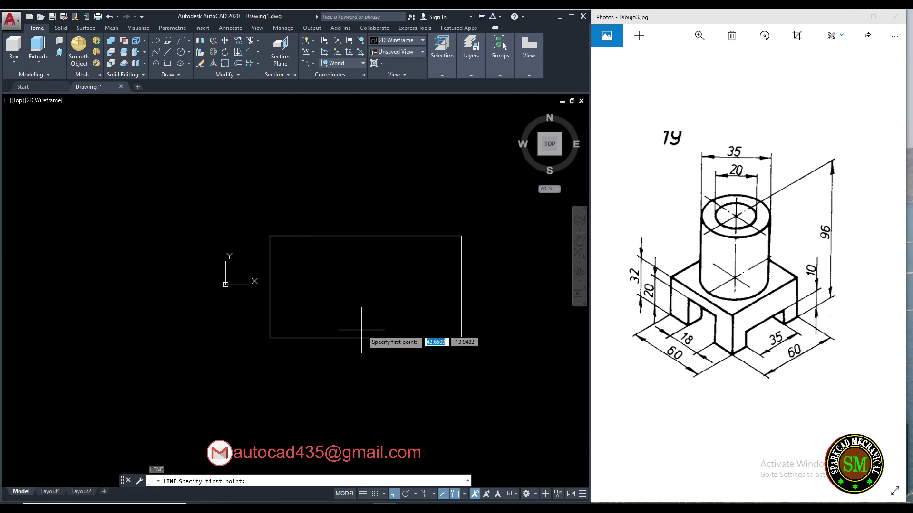
pyautogui.click(365, 338)
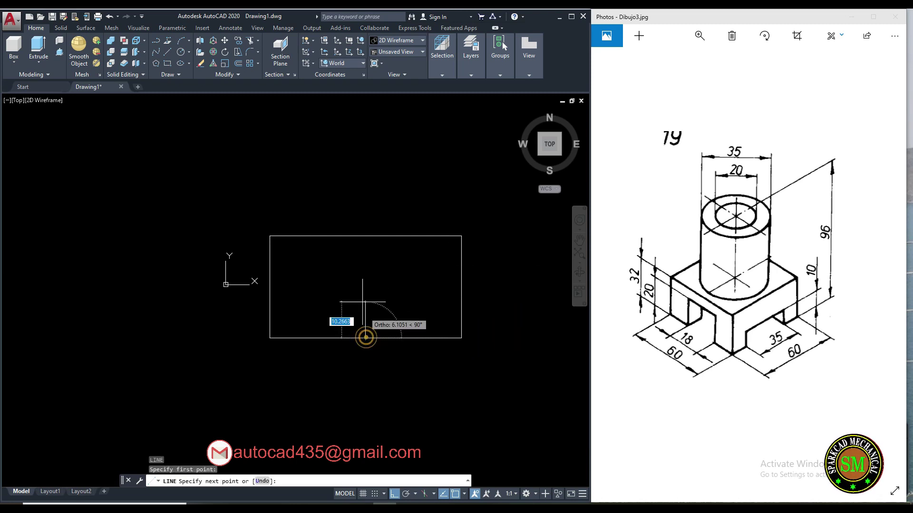
pyautogui.click(365, 236)
pyautogui.press('Return')
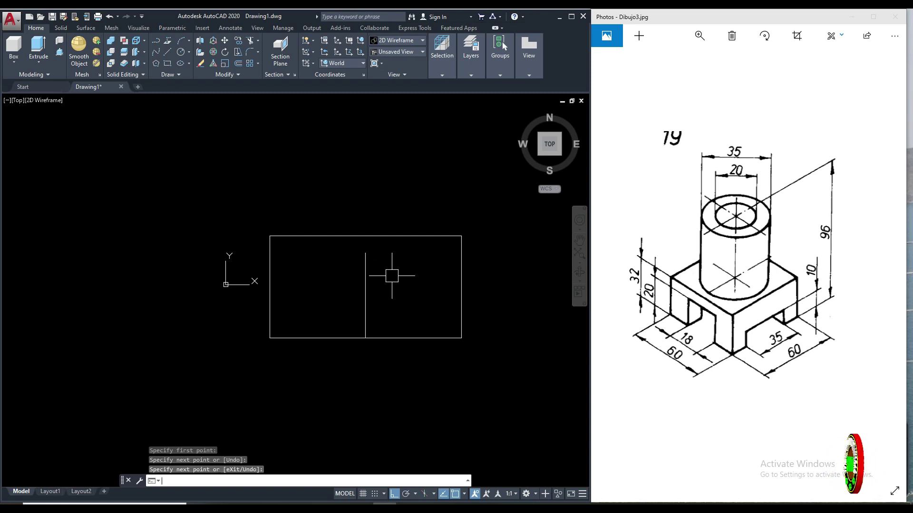
# - Offset the centre line 9 units to each side
pyautogui.write('o')
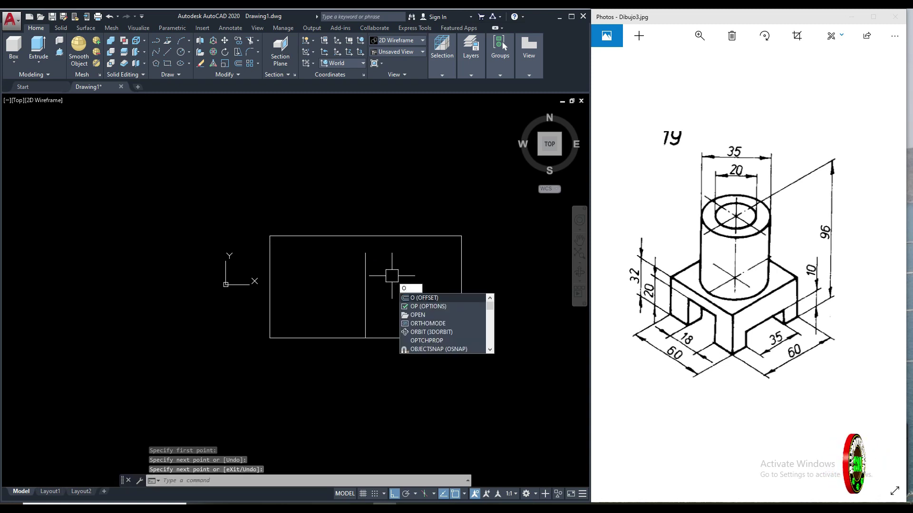
pyautogui.press('Return')
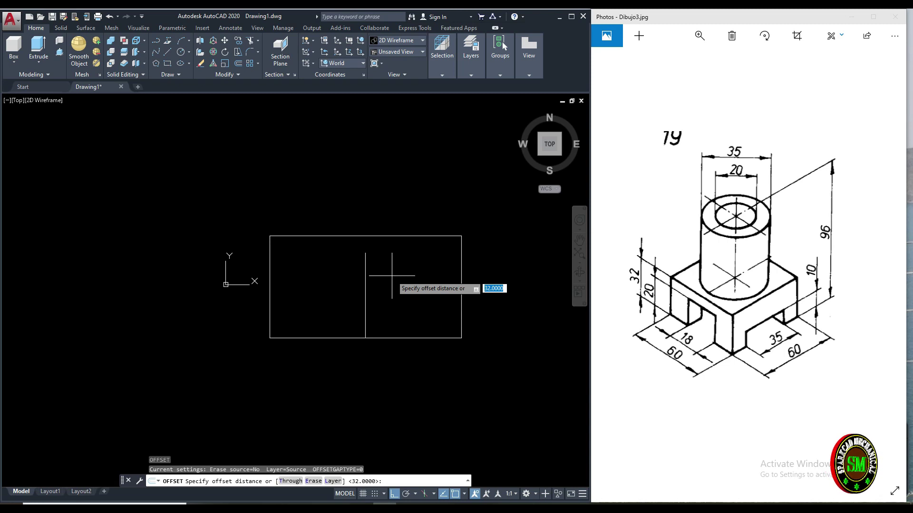
pyautogui.press('Return')
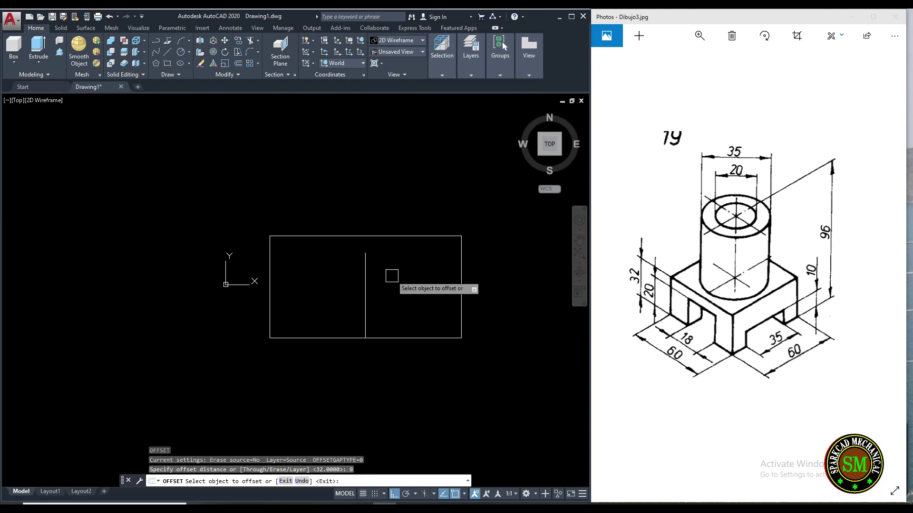
pyautogui.click(365, 291)
pyautogui.click(394, 294)
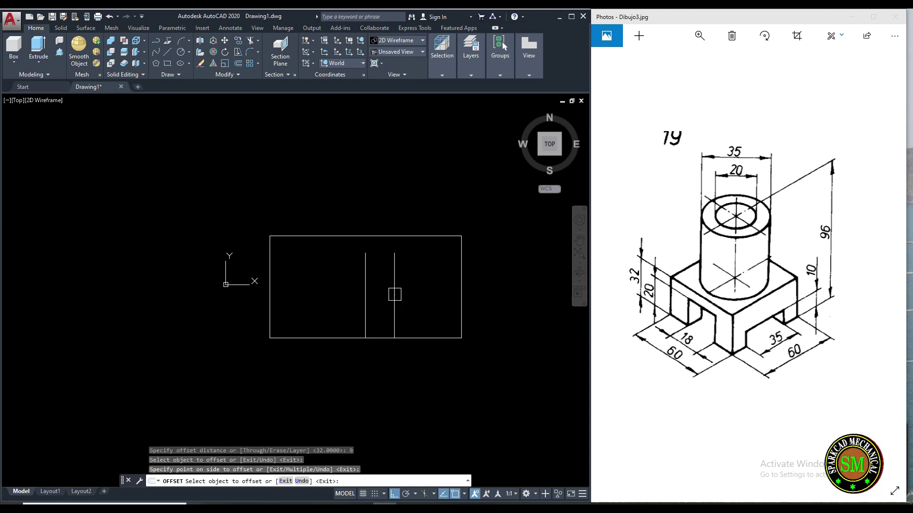
pyautogui.click(365, 293)
pyautogui.press('Escape')
pyautogui.press('Escape')
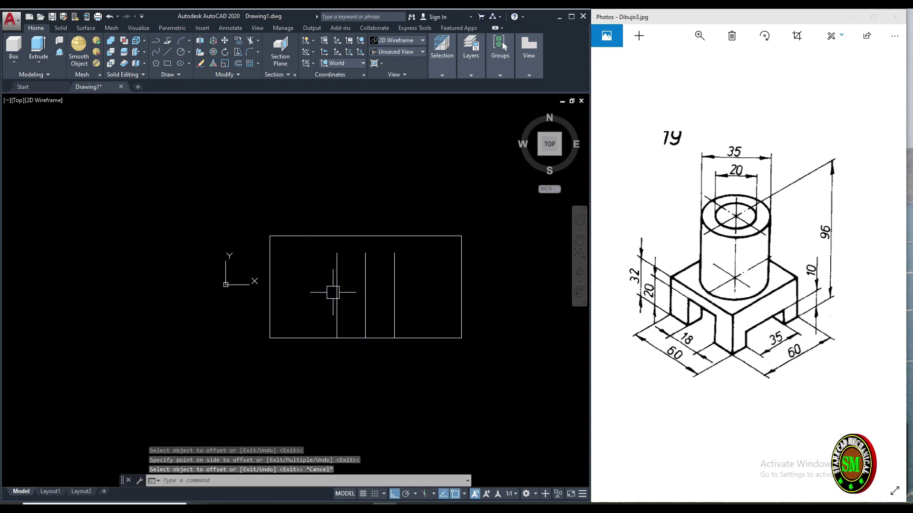
pyautogui.write('O')
# - Offset the bottom edge 20 units upward
pyautogui.press('Return')
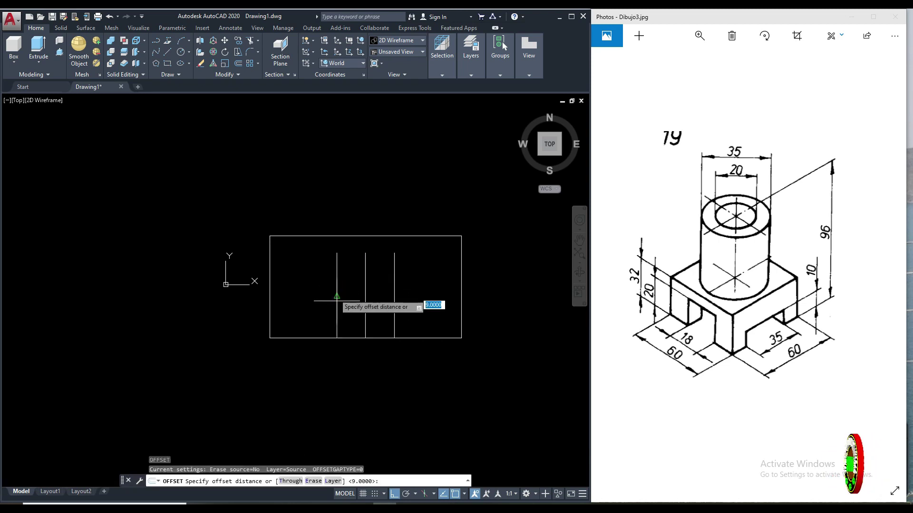
pyautogui.press('Return')
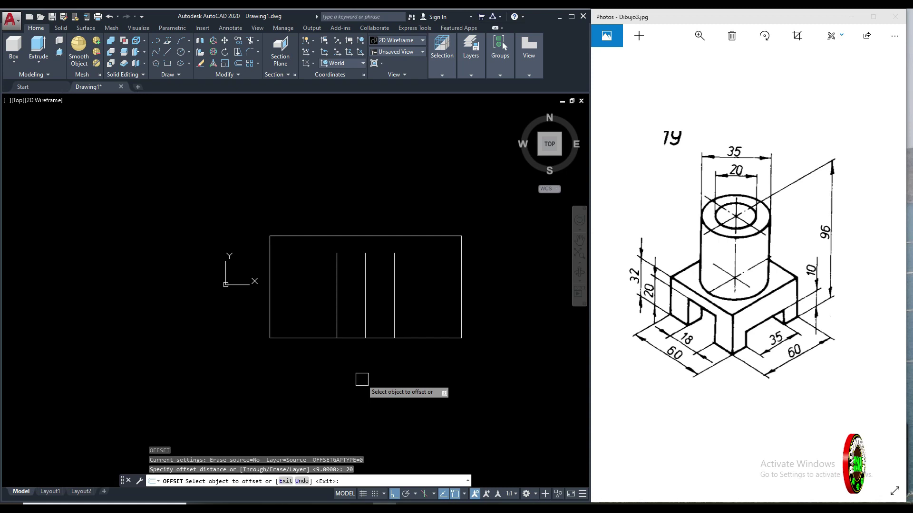
pyautogui.click(427, 338)
pyautogui.click(411, 278)
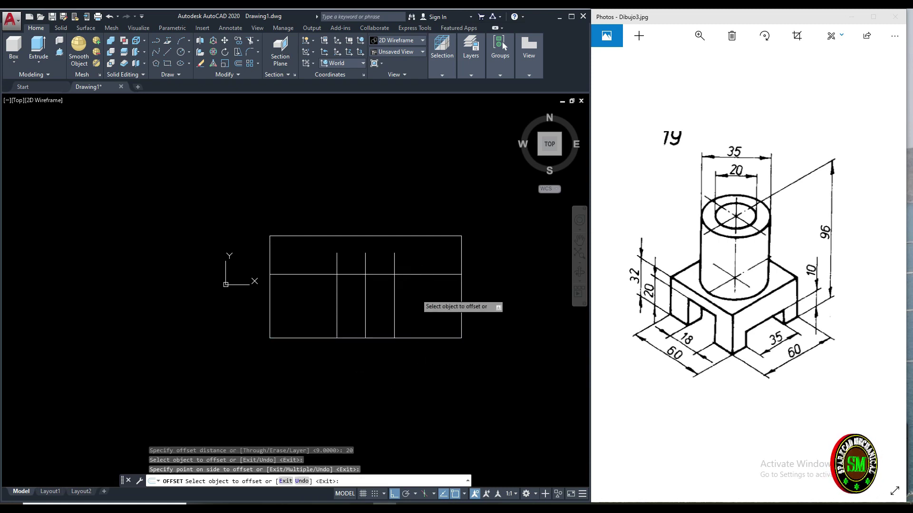
pyautogui.press('Escape')
# - Trim the construction lines into an 18-wide, 20-high notch in the bottom edge
pyautogui.press('Return')
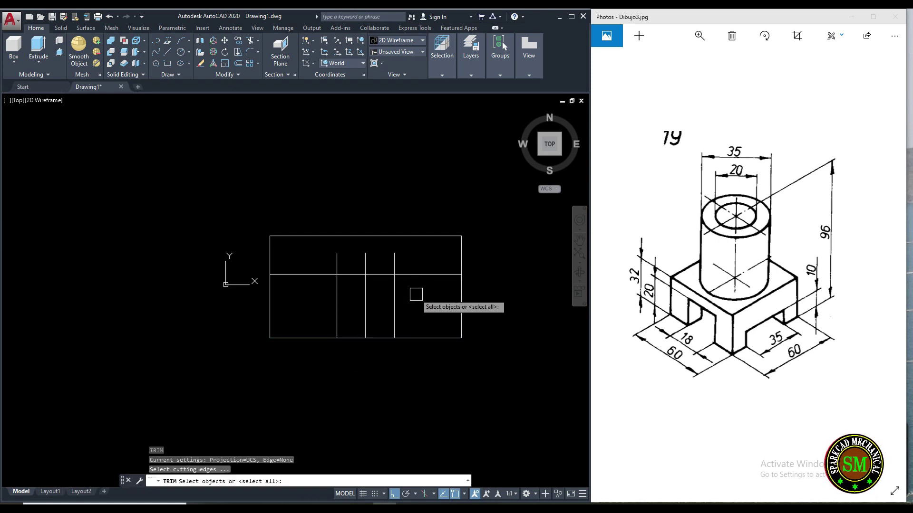
pyautogui.press('Return')
pyautogui.click(419, 274)
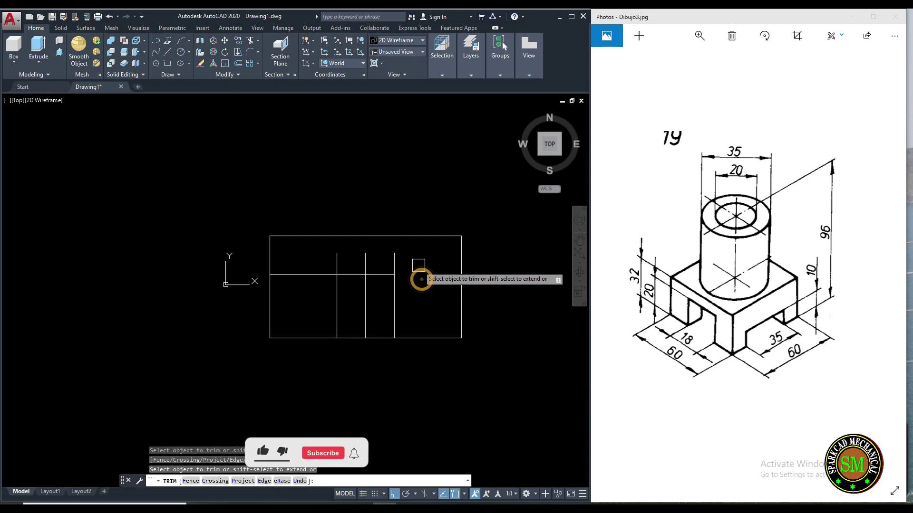
pyautogui.click(394, 259)
pyautogui.click(365, 257)
pyautogui.click(337, 260)
pyautogui.click(302, 273)
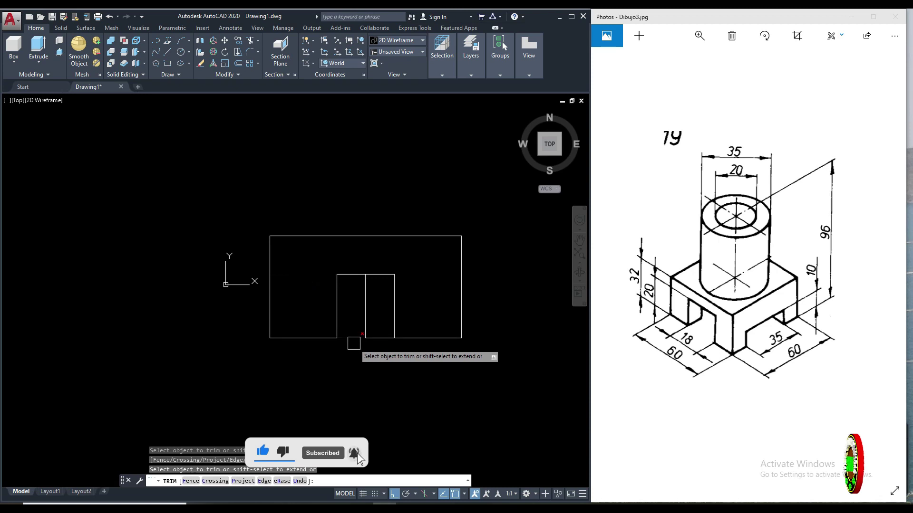
pyautogui.click(353, 339)
pyautogui.press('Escape')
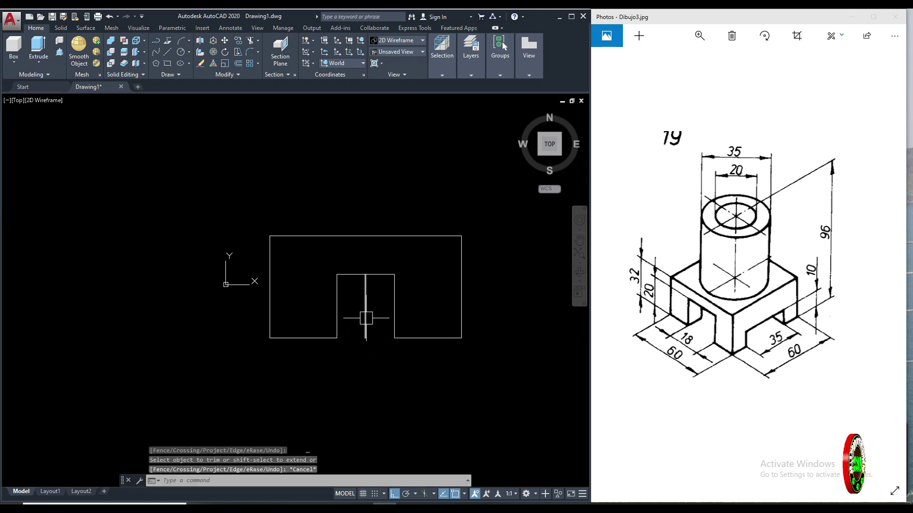
# - Delete the leftover middle vertical line and check the notch edges
pyautogui.click(366, 318)
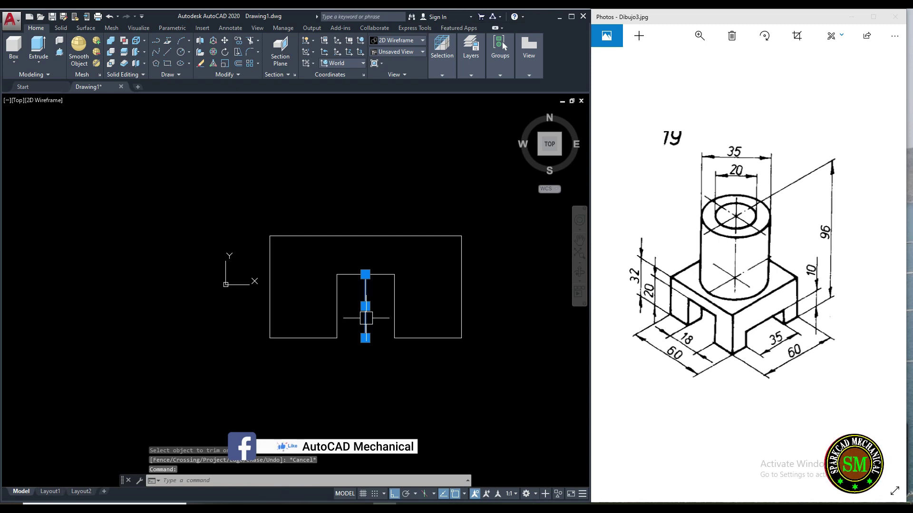
pyautogui.press('Delete')
pyautogui.moveTo(438, 320); pyautogui.dragTo(428, 319, button='middle')
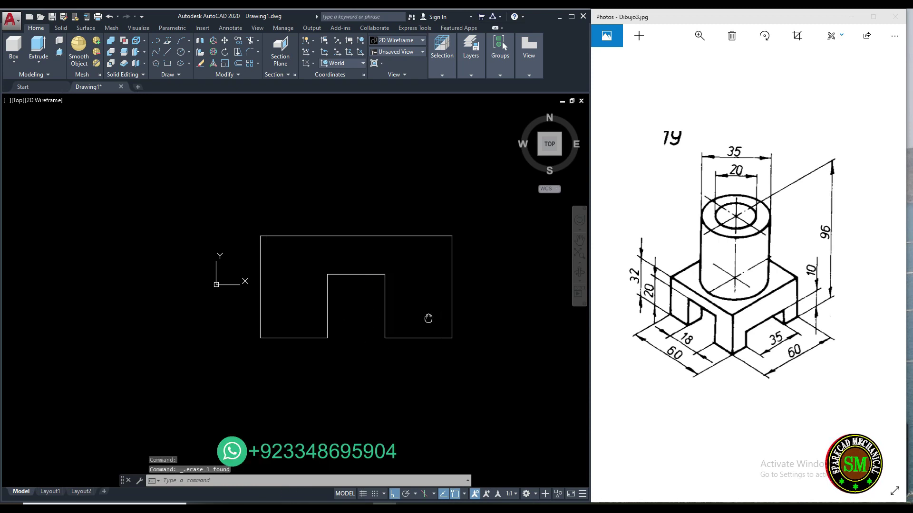
pyautogui.click(385, 315)
pyautogui.click(366, 274)
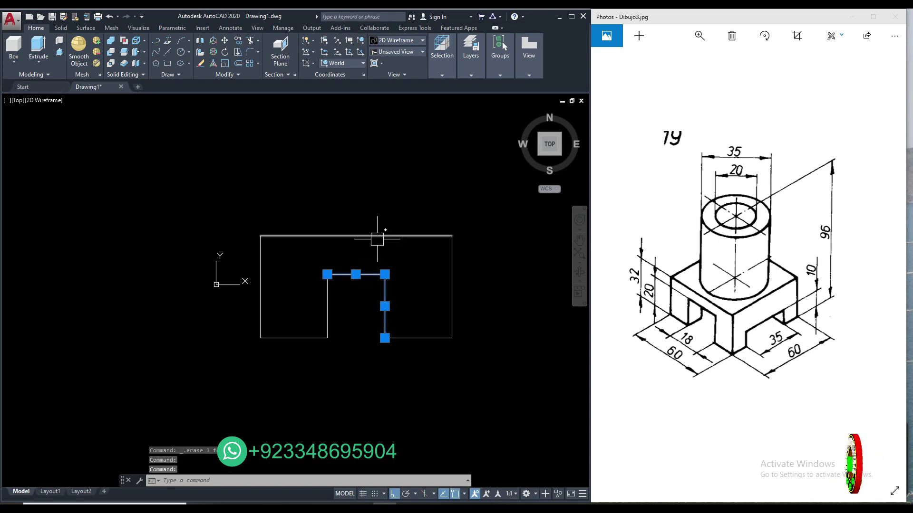
pyautogui.press('Escape')
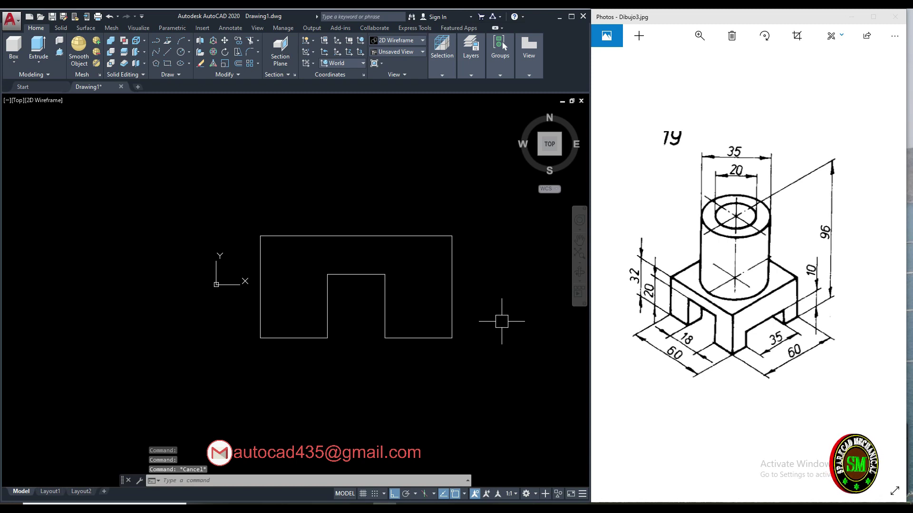
# - Convert all eight notched outline lines into a single region with REG
pyautogui.write('REG')
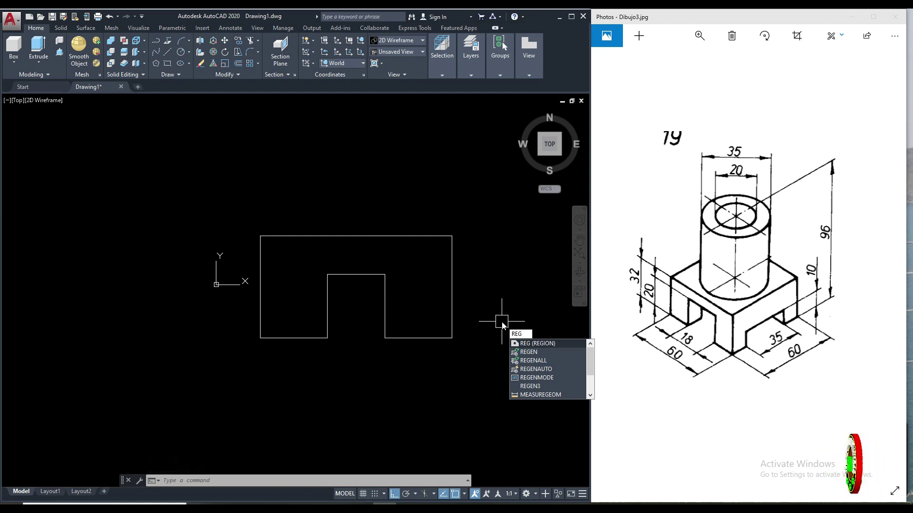
pyautogui.press('Return')
pyautogui.click(509, 214)
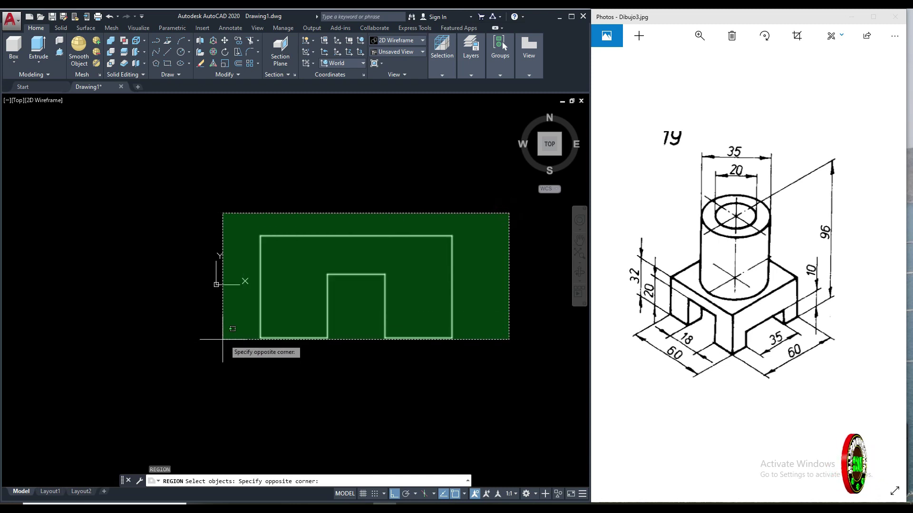
pyautogui.click(222, 339)
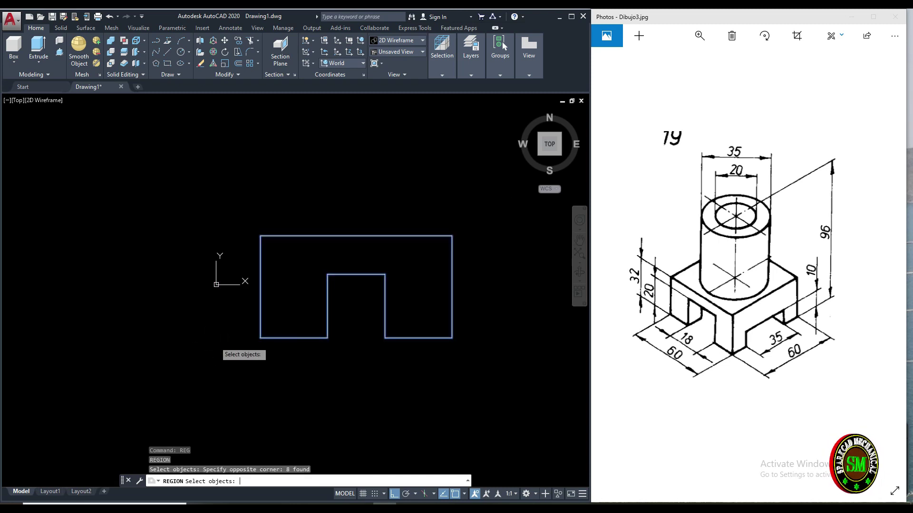
pyautogui.press('Return')
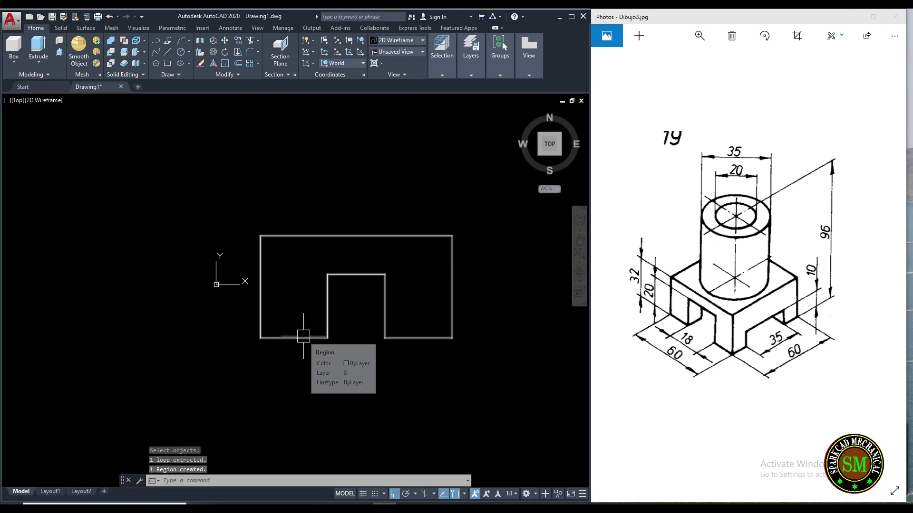
pyautogui.click(303, 336)
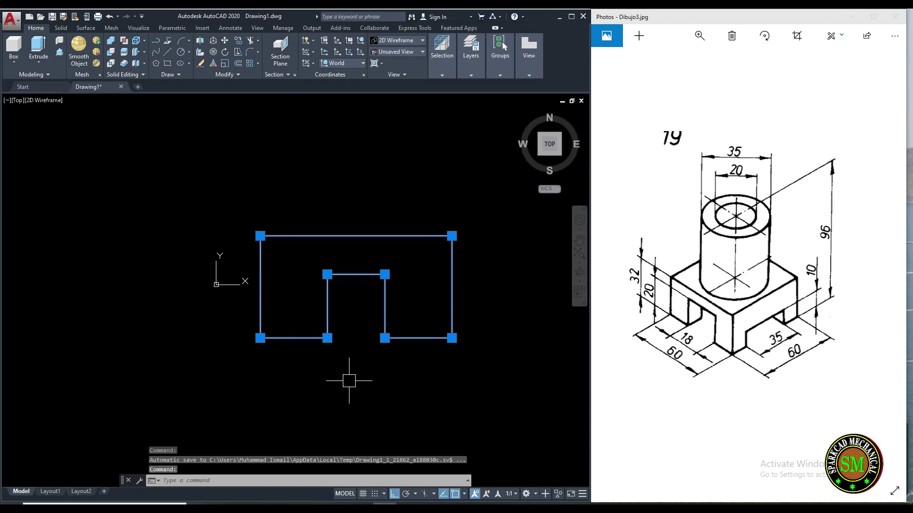
pyautogui.press('Escape')
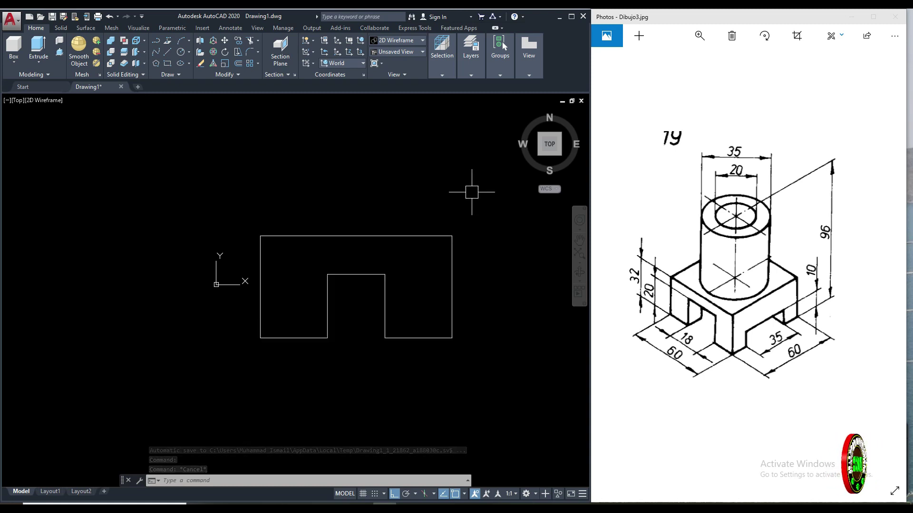
pyautogui.moveTo(549, 144)
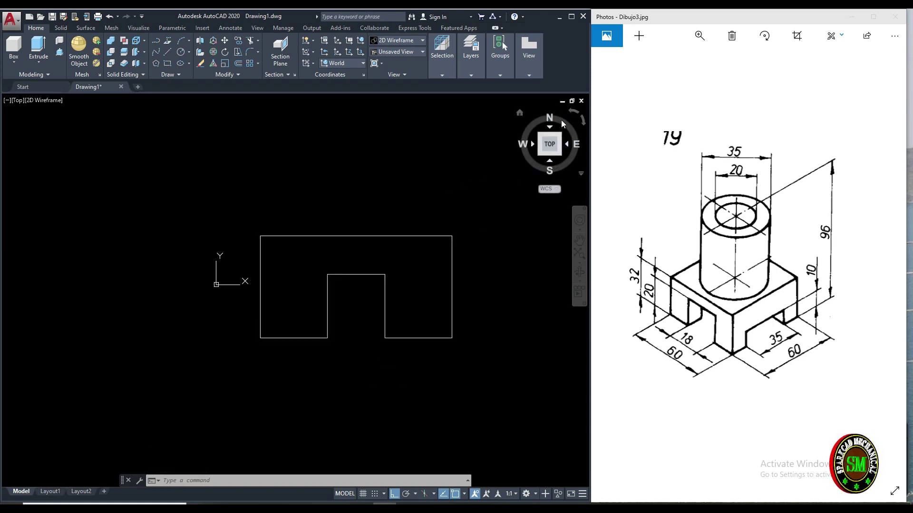
# - Switch to the isometric Home view and pan the region into place
pyautogui.click(521, 114)
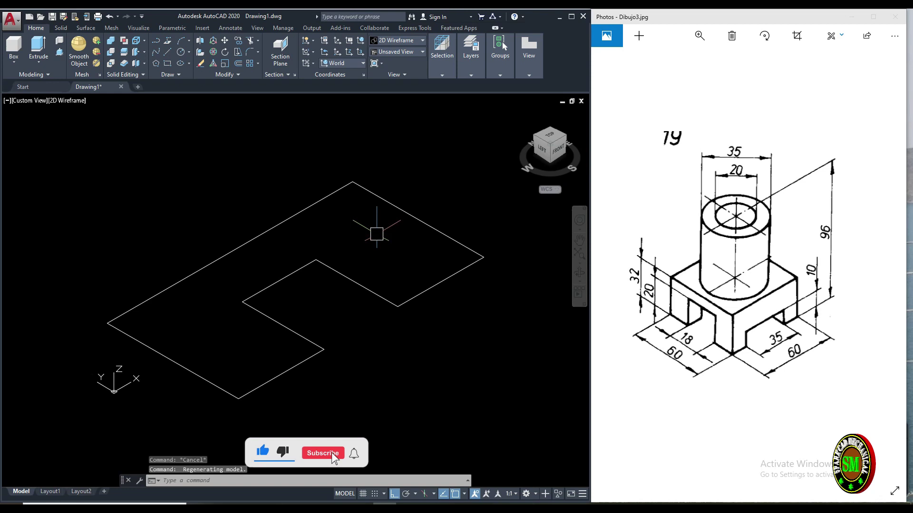
pyautogui.moveTo(378, 234); pyautogui.dragTo(390, 252, button='middle')
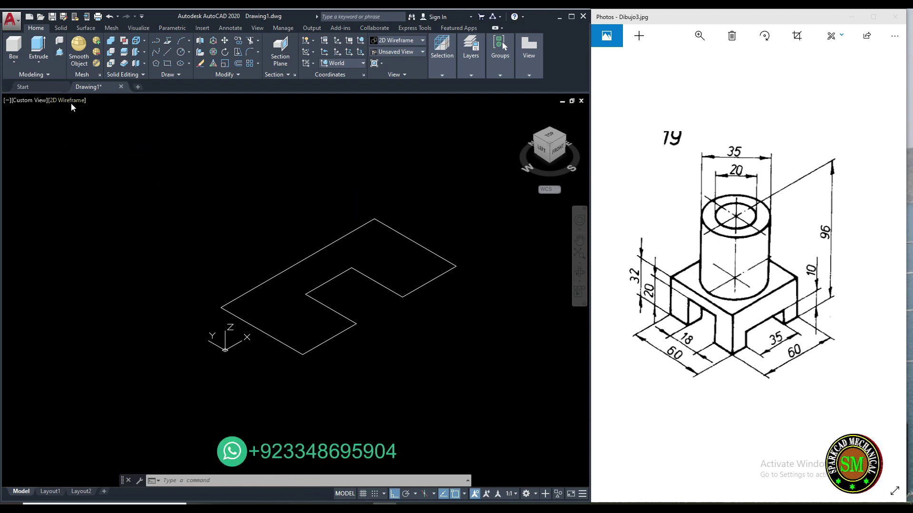
pyautogui.click(71, 103)
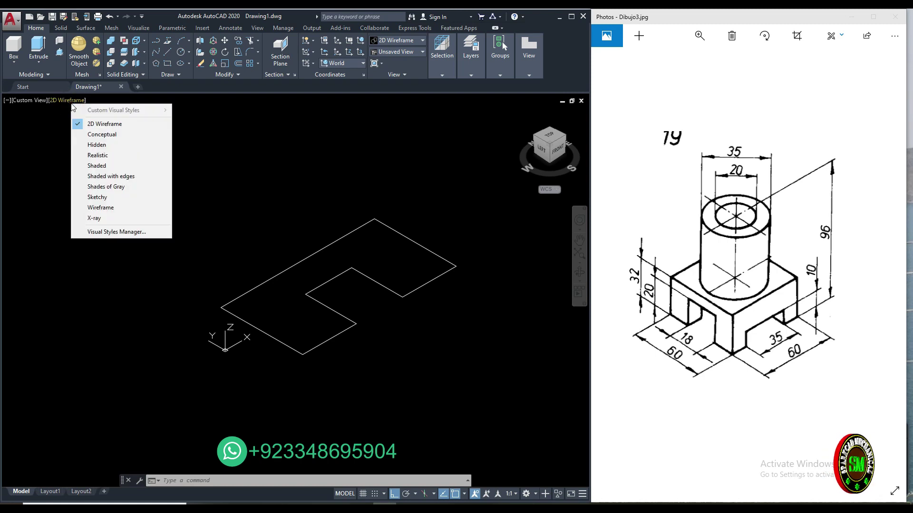
# - Shade the region in the Realistic visual style with a Parallel projection
pyautogui.click(97, 156)
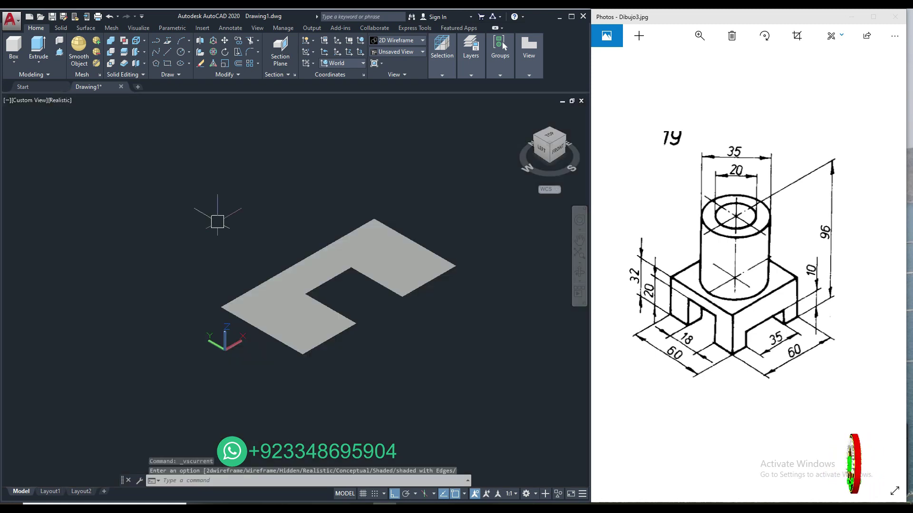
pyautogui.rightClick(549, 135)
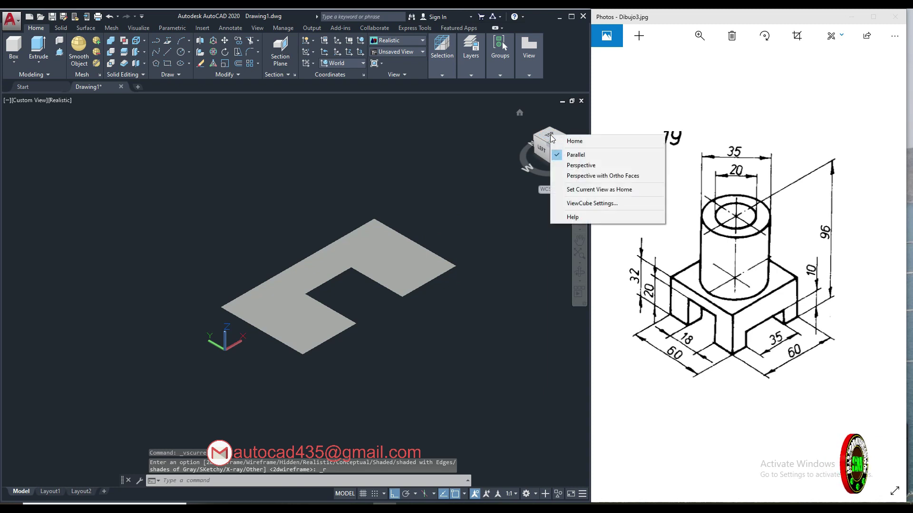
pyautogui.click(572, 154)
pyautogui.moveTo(339, 245); pyautogui.dragTo(298, 261, button='middle')
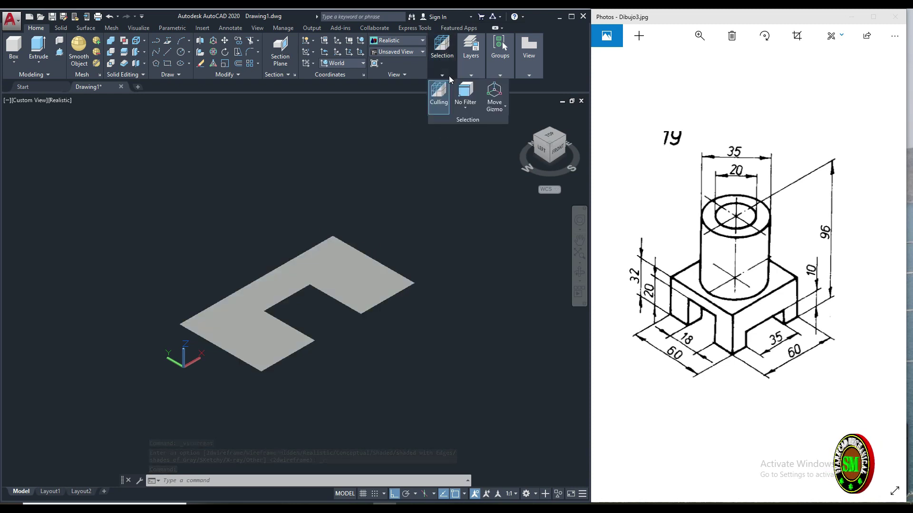
pyautogui.moveTo(442, 74)
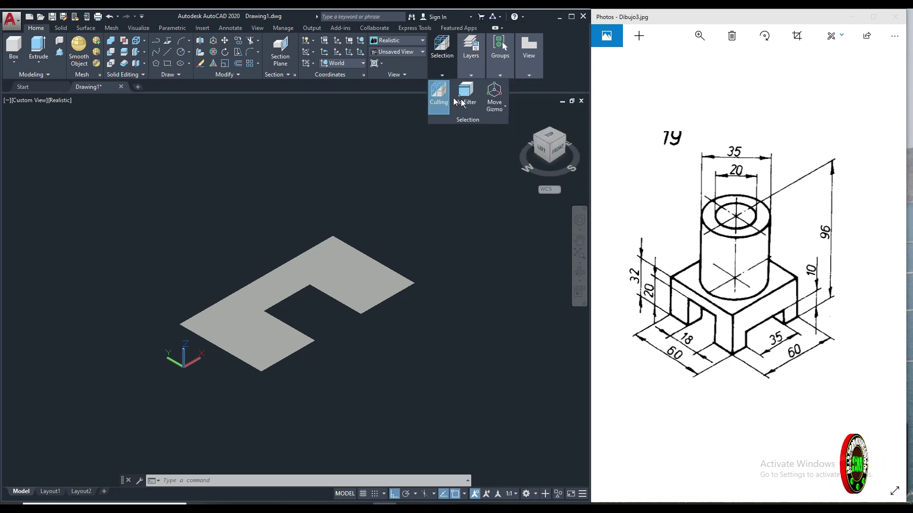
# - Rotate the notched region 90° about the X axis with the Rotate gizmo so it stands upright
pyautogui.click(506, 107)
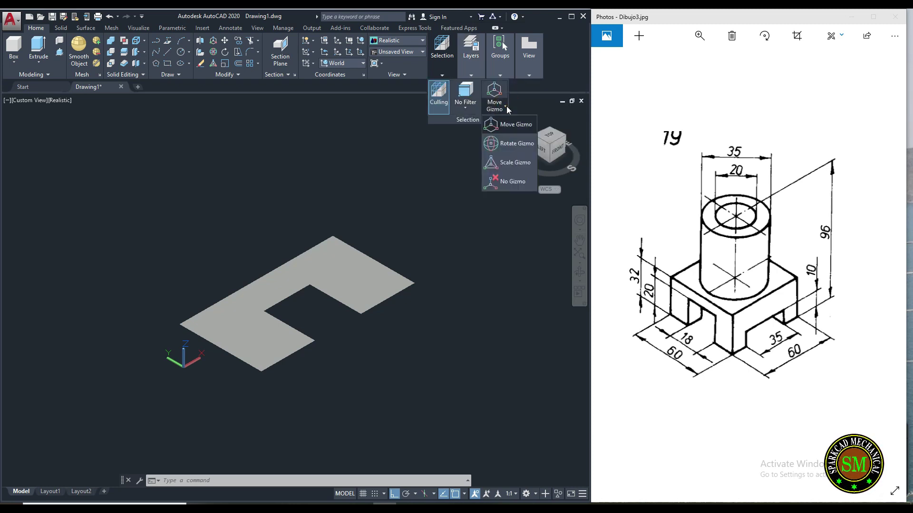
pyautogui.click(511, 144)
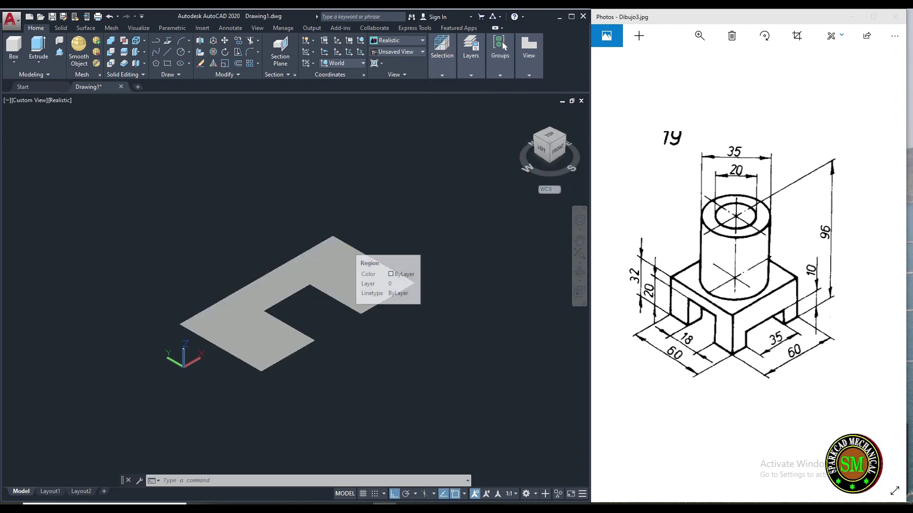
pyautogui.click(347, 251)
pyautogui.click(293, 284)
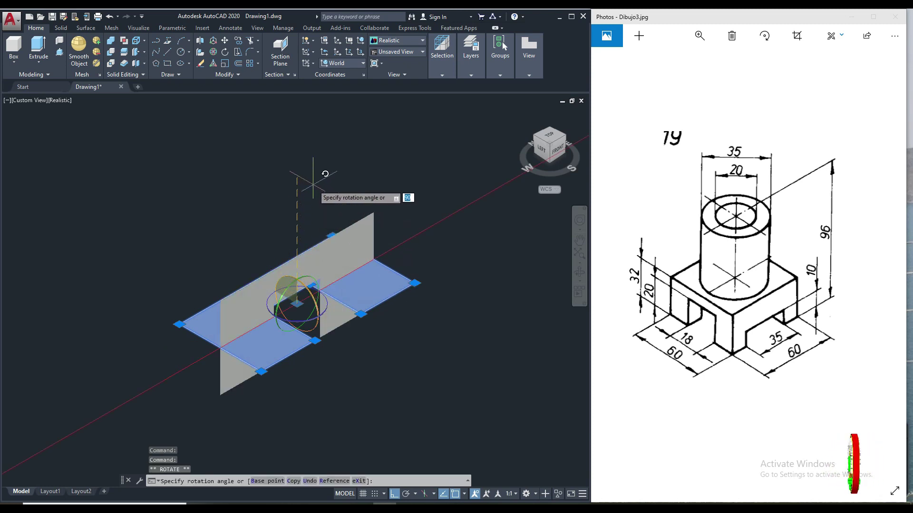
pyautogui.click(325, 174)
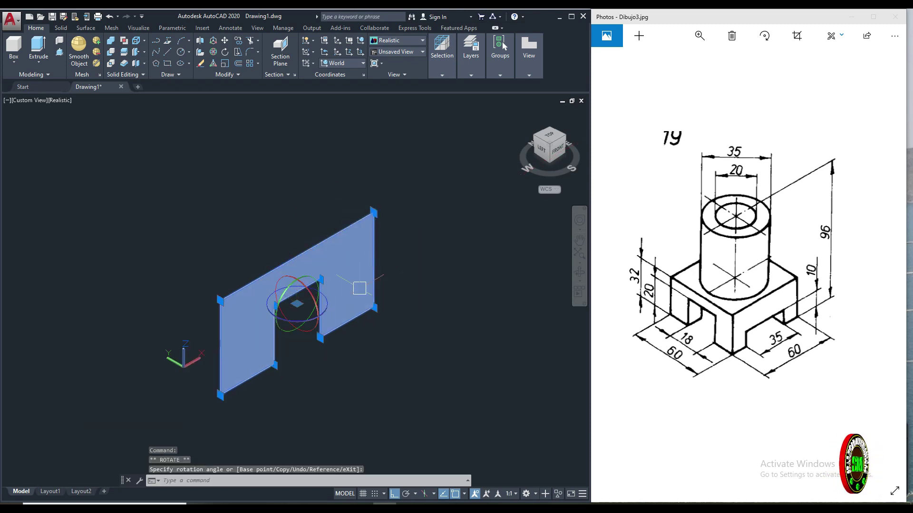
pyautogui.click(332, 306)
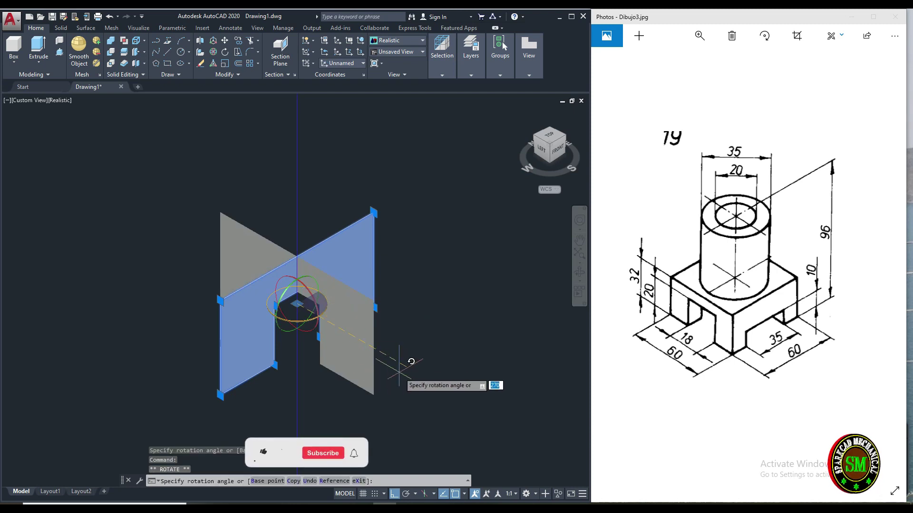
pyautogui.click(404, 374)
pyautogui.press('Escape')
pyautogui.press('Escape')
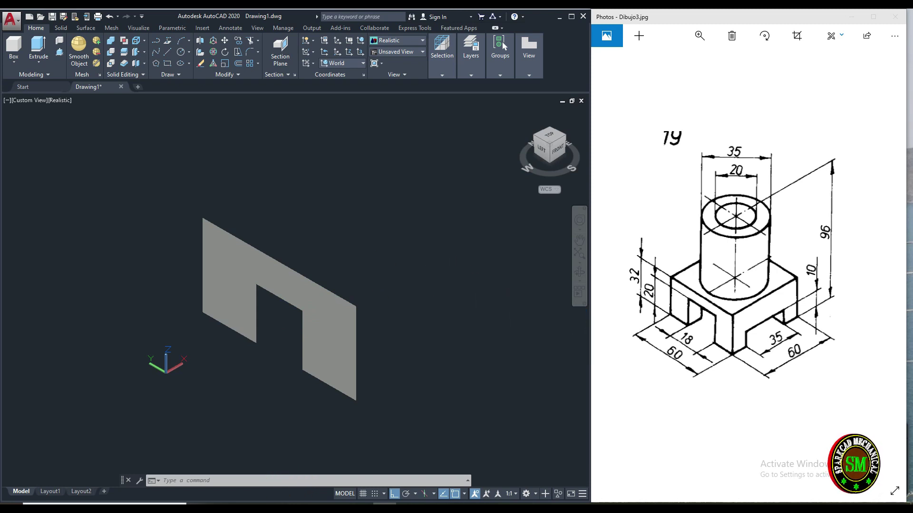
# - Extrude the upright notched region 60 units into a solid block
pyautogui.press('Escape')
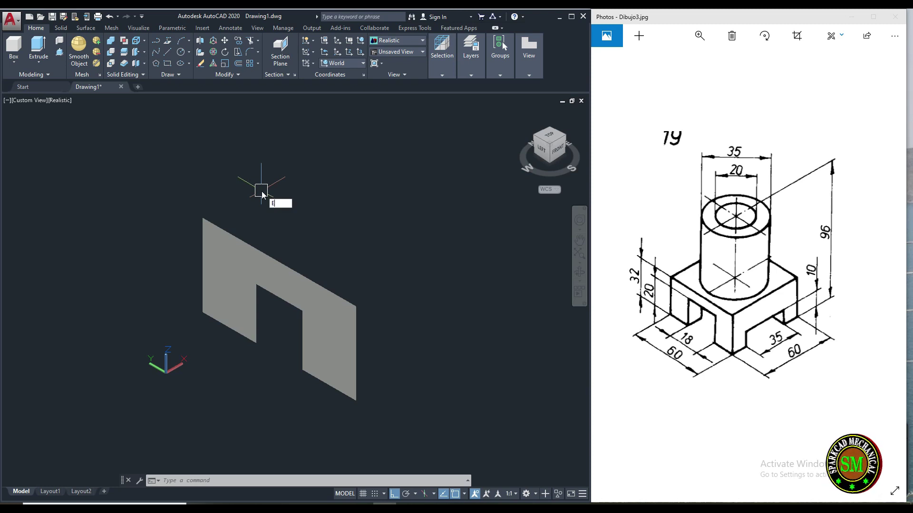
pyautogui.write('XT')
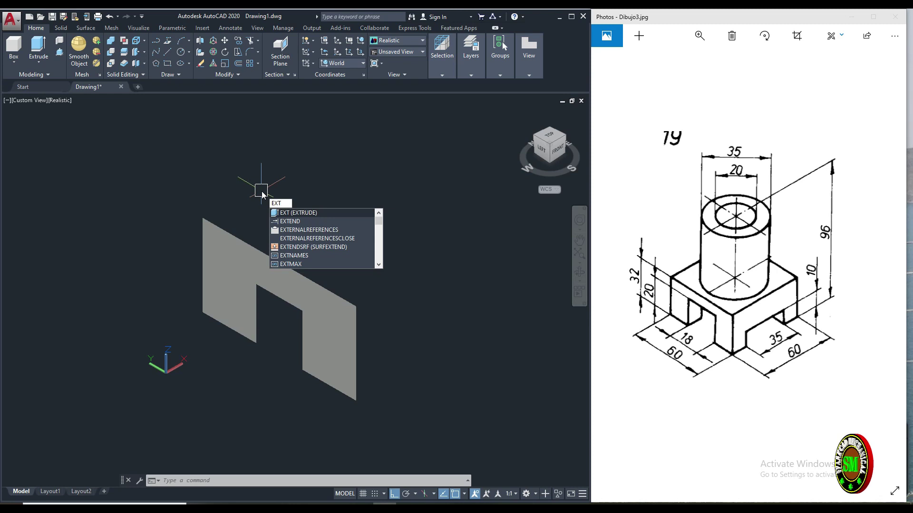
pyautogui.press('Return')
pyautogui.click(332, 289)
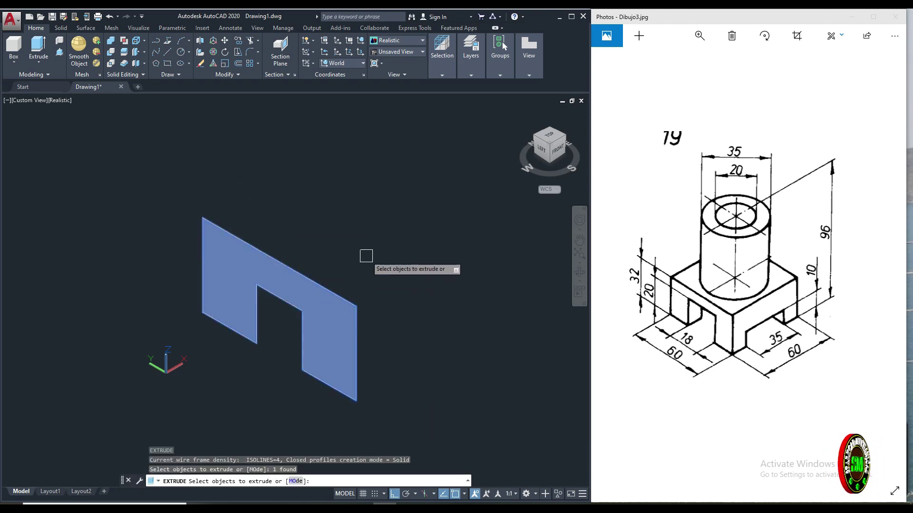
pyautogui.press('Return')
pyautogui.moveTo(376, 245); pyautogui.dragTo(345, 242, button='middle')
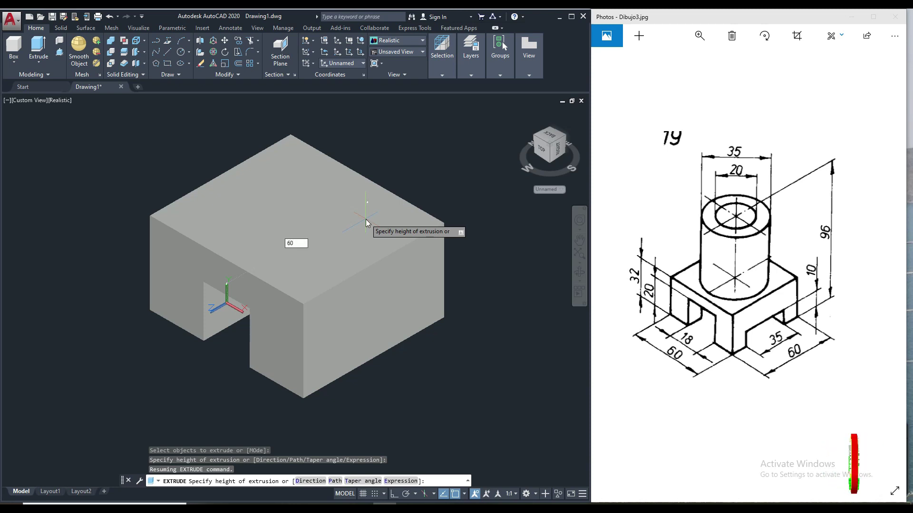
pyautogui.press('Return')
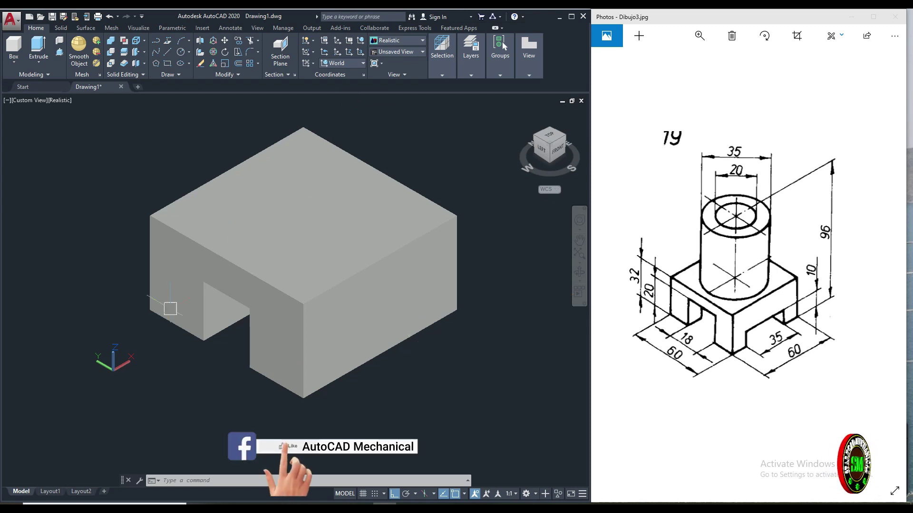
# - Align the UCS to the solid's front face, then view the model from the Front
pyautogui.click(384, 328)
pyautogui.press('Escape')
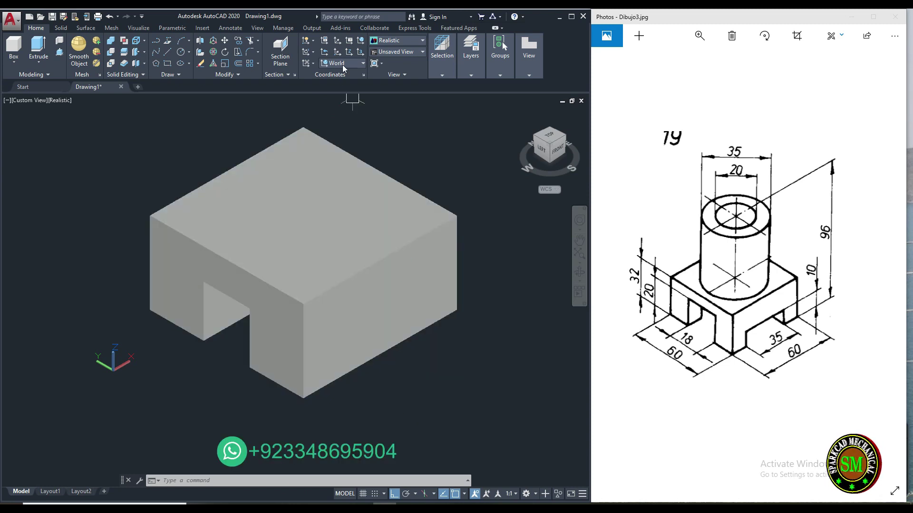
pyautogui.click(312, 64)
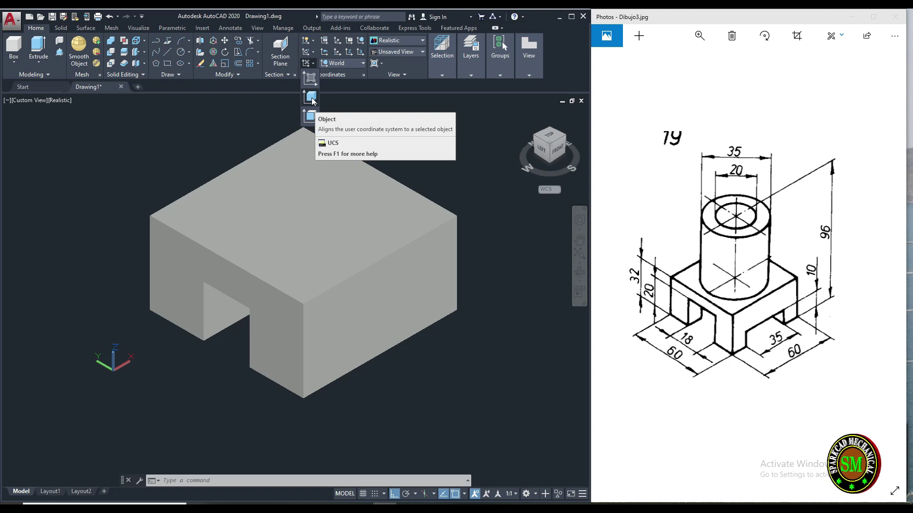
pyautogui.moveTo(311, 97)
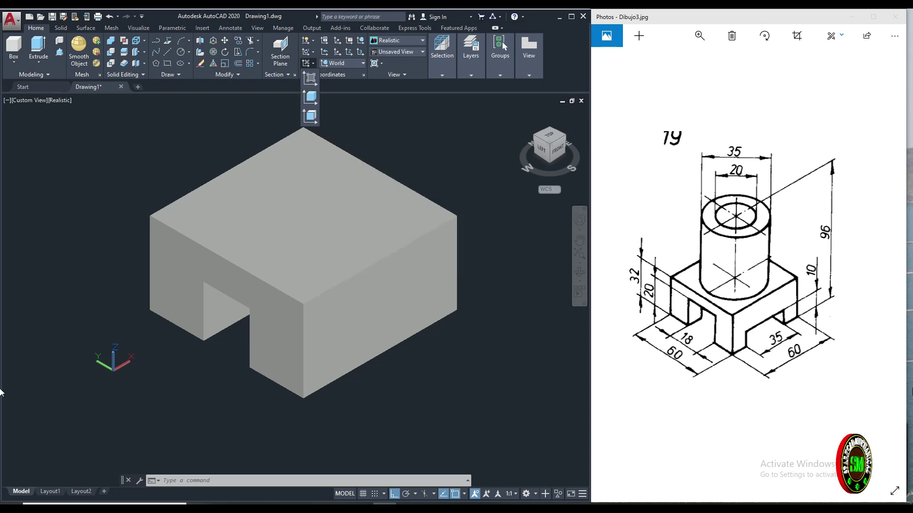
pyautogui.click(311, 97)
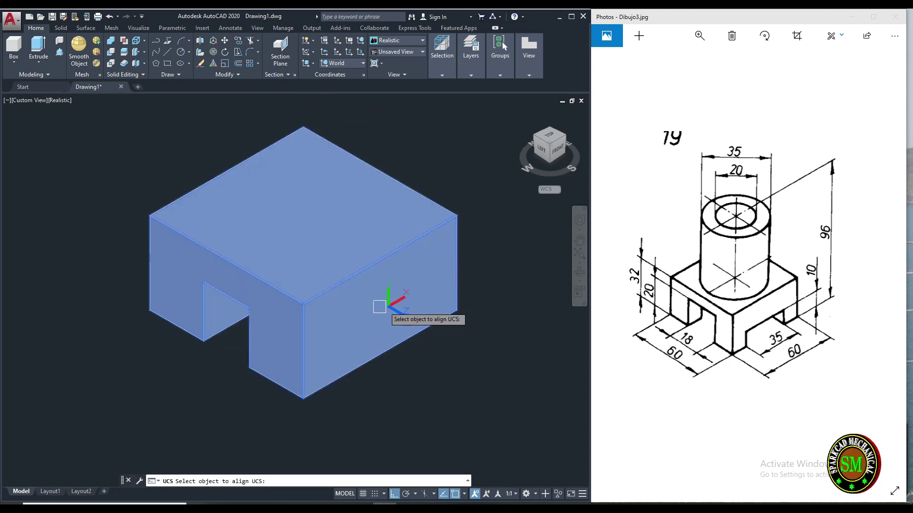
pyautogui.click(379, 306)
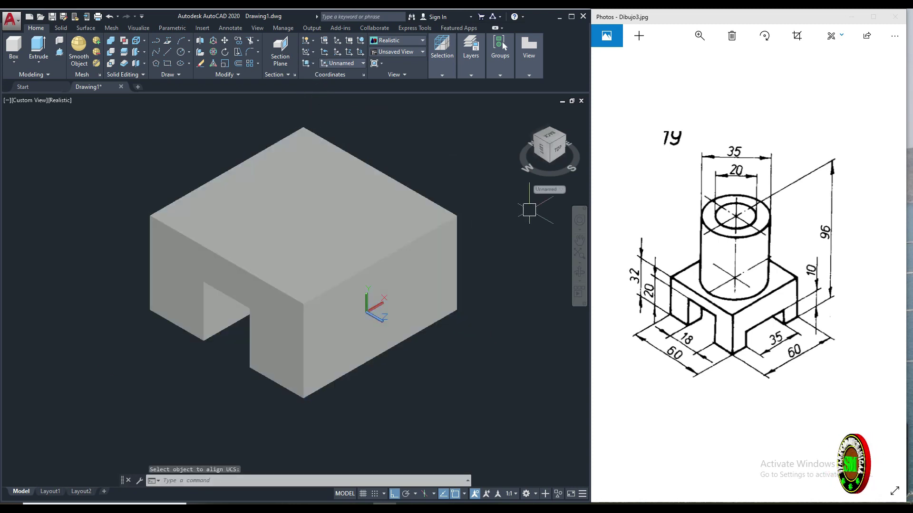
pyautogui.moveTo(550, 147)
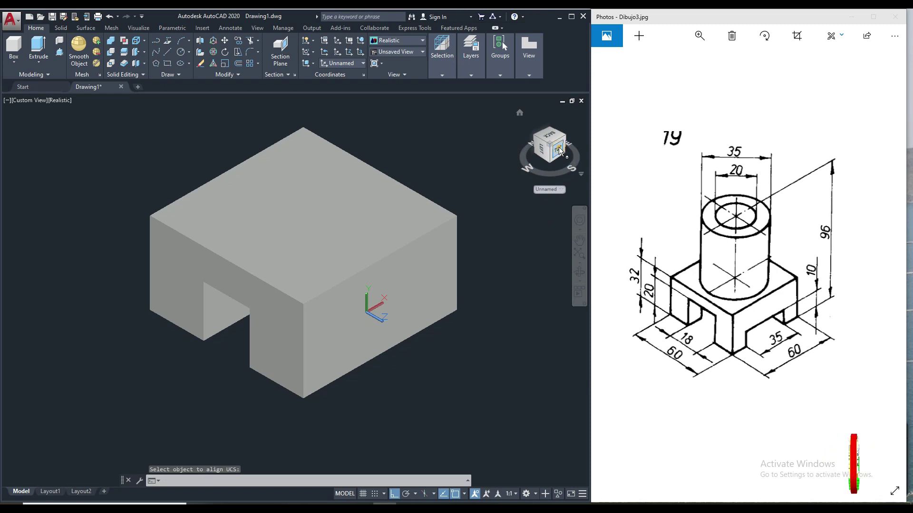
pyautogui.click(558, 151)
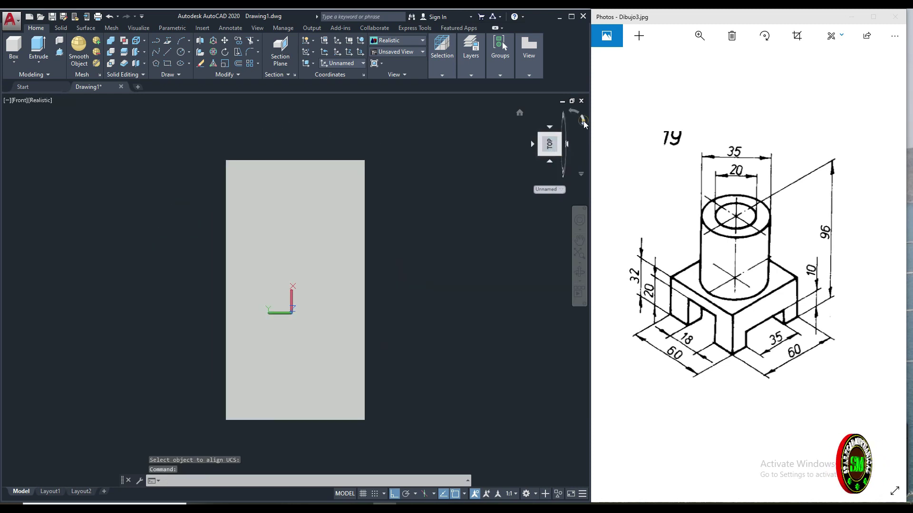
# - Rotate the front view 90° to landscape, recentre it, and align the UCS to View
pyautogui.click(584, 121)
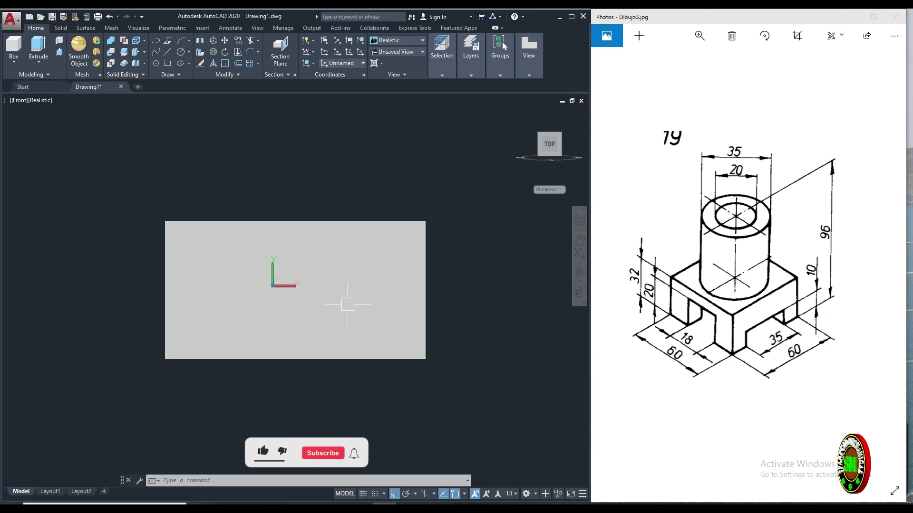
pyautogui.moveTo(351, 288); pyautogui.dragTo(368, 293, button='middle')
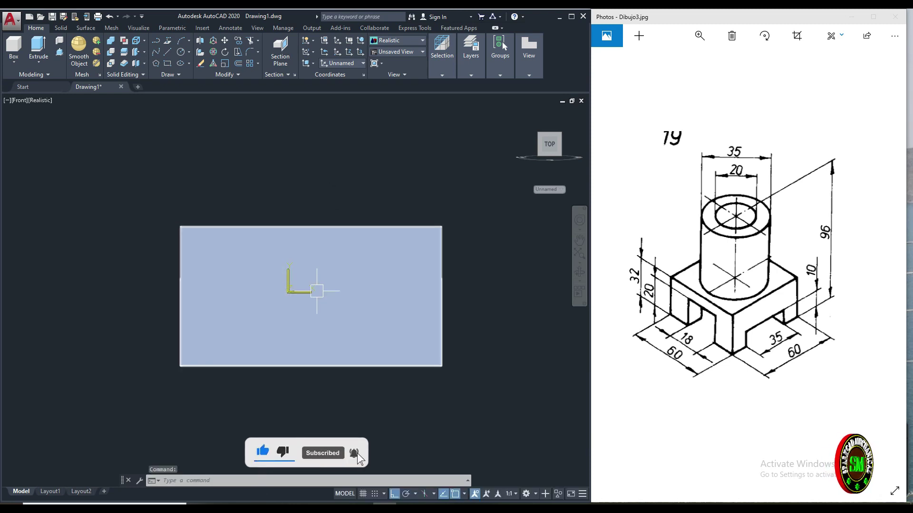
pyautogui.click(314, 64)
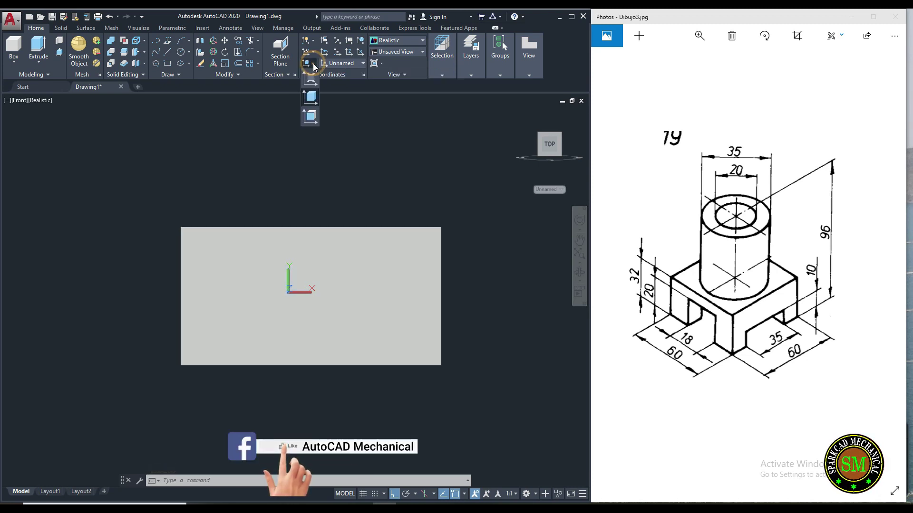
pyautogui.click(310, 77)
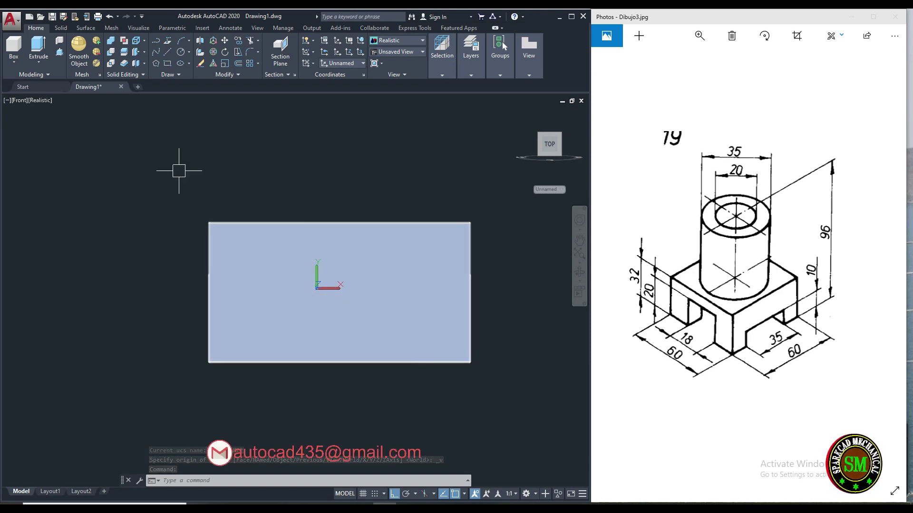
# - Switch the visual style to 2D Wireframe
pyautogui.click(41, 100)
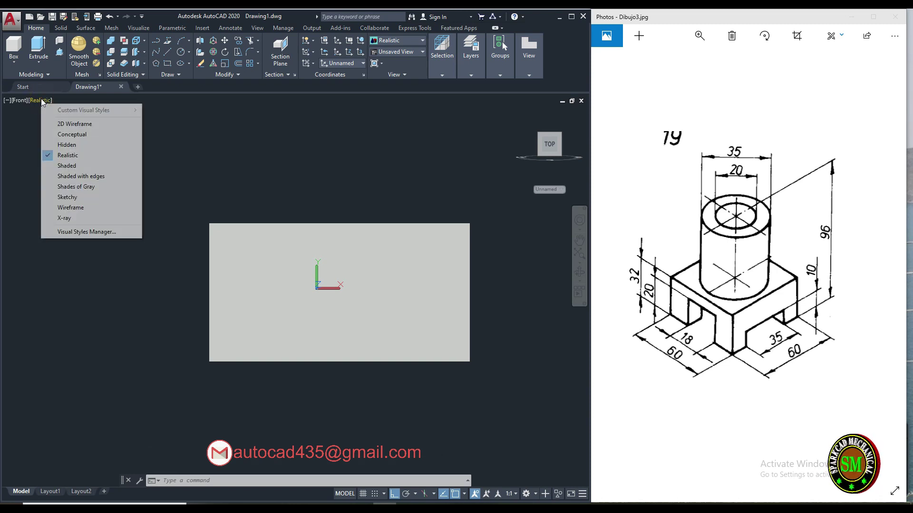
pyautogui.click(68, 124)
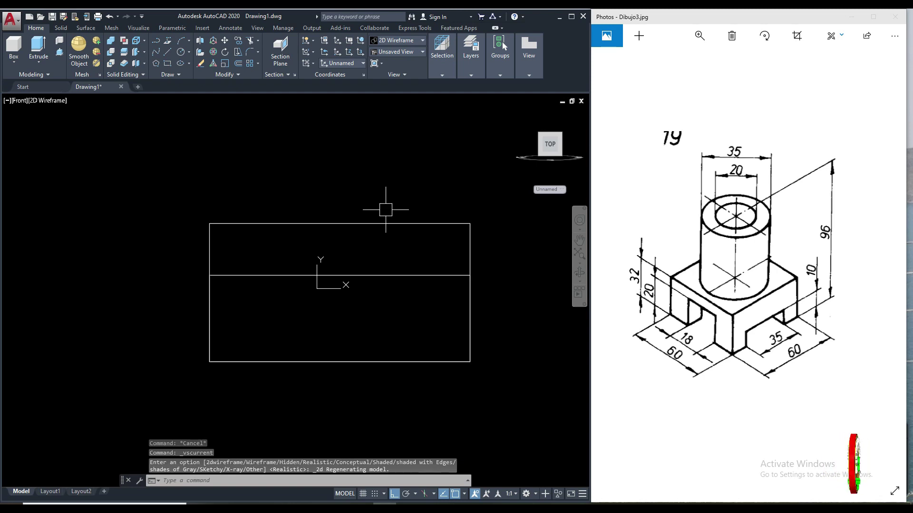
pyautogui.moveTo(385, 210); pyautogui.dragTo(363, 203, button='middle')
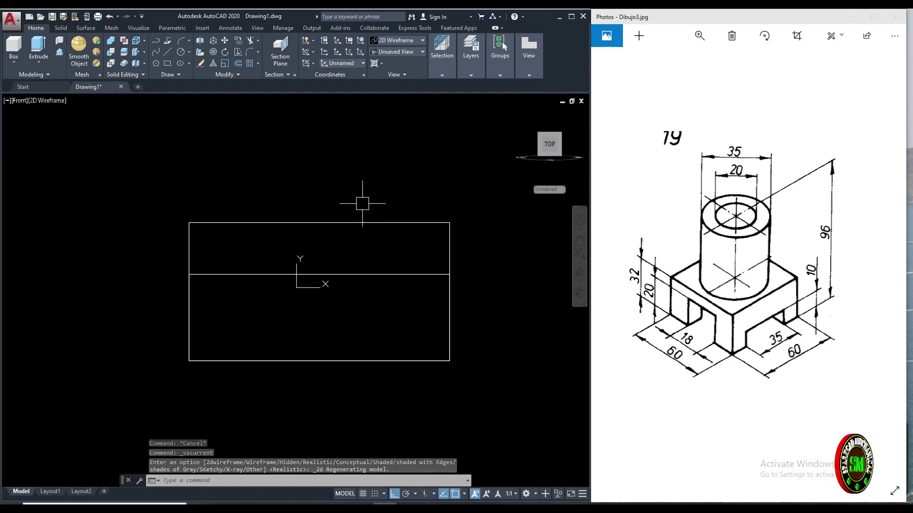
# - Draw a vertical line from the bottom edge's midpoint up to the top edge
pyautogui.write('L')
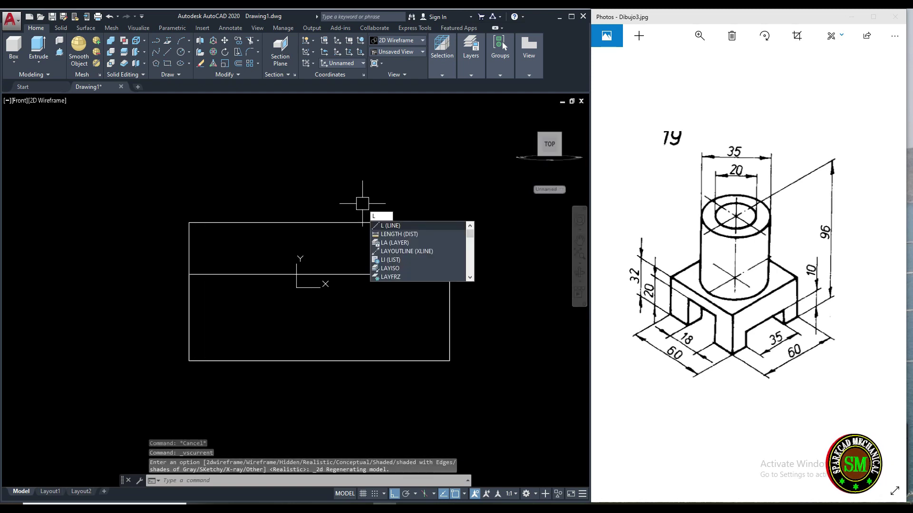
pyautogui.press('Return')
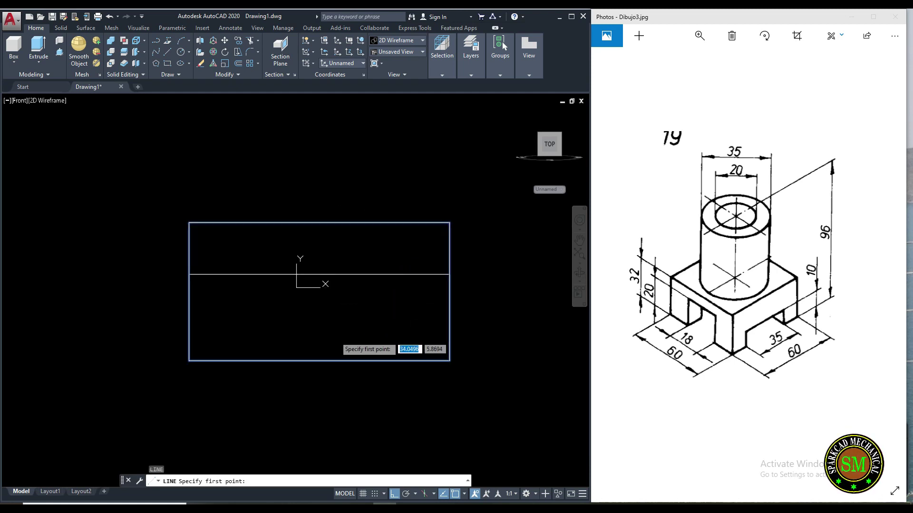
pyautogui.moveTo(331, 313); pyautogui.dragTo(345, 295, button='middle')
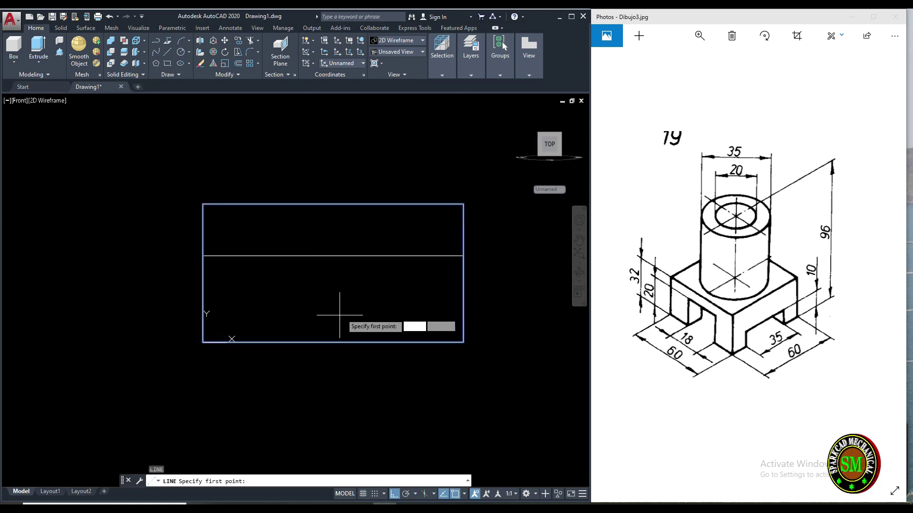
pyautogui.click(333, 343)
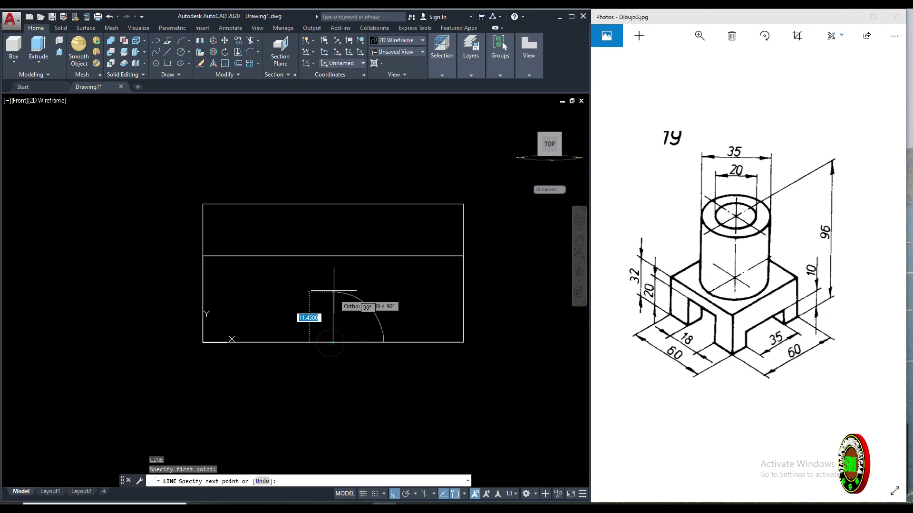
pyautogui.click(335, 238)
pyautogui.press('Escape')
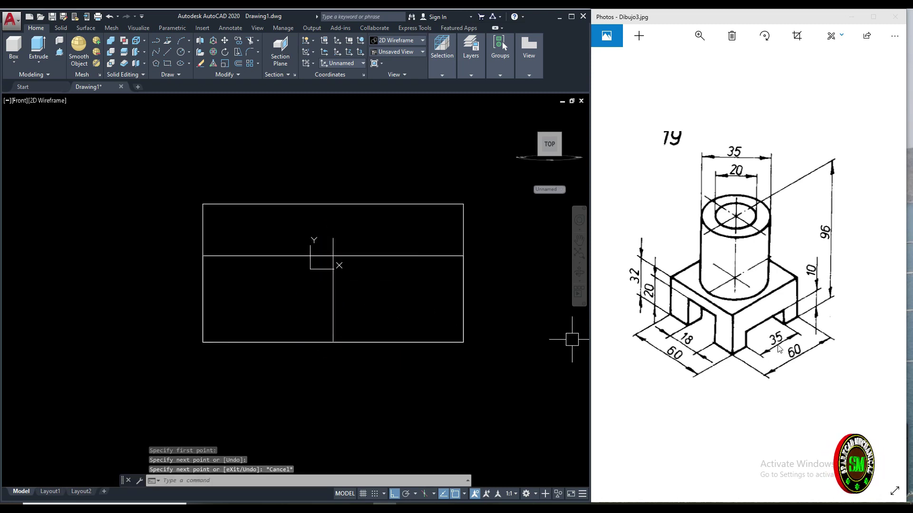
pyautogui.moveTo(373, 306); pyautogui.dragTo(352, 299, button='middle')
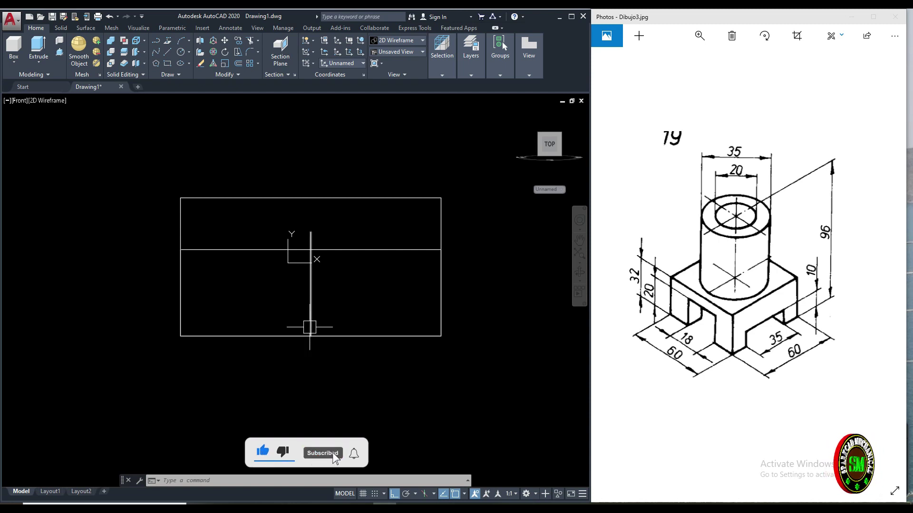
pyautogui.press('Escape')
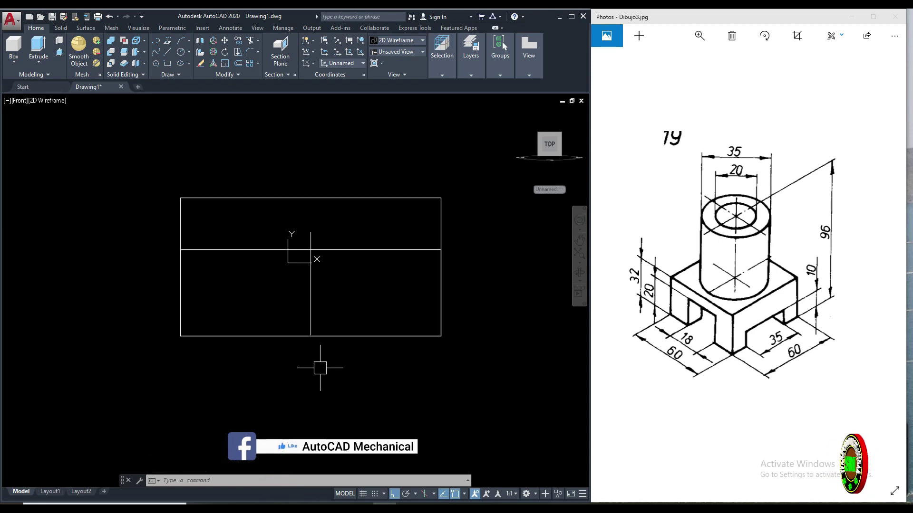
pyautogui.write('O')
pyautogui.press('Return')
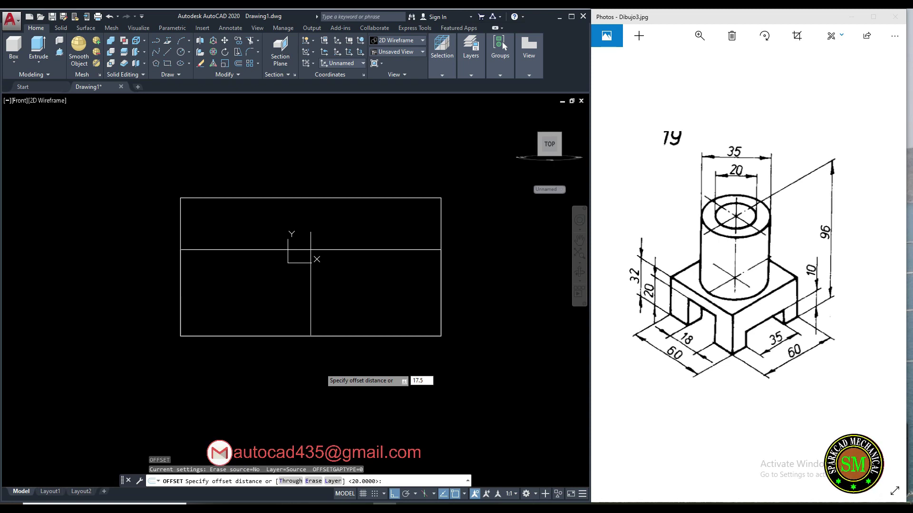
# - Offset the vertical centre line 17.5 to both sides
pyautogui.press('Return')
pyautogui.click(312, 307)
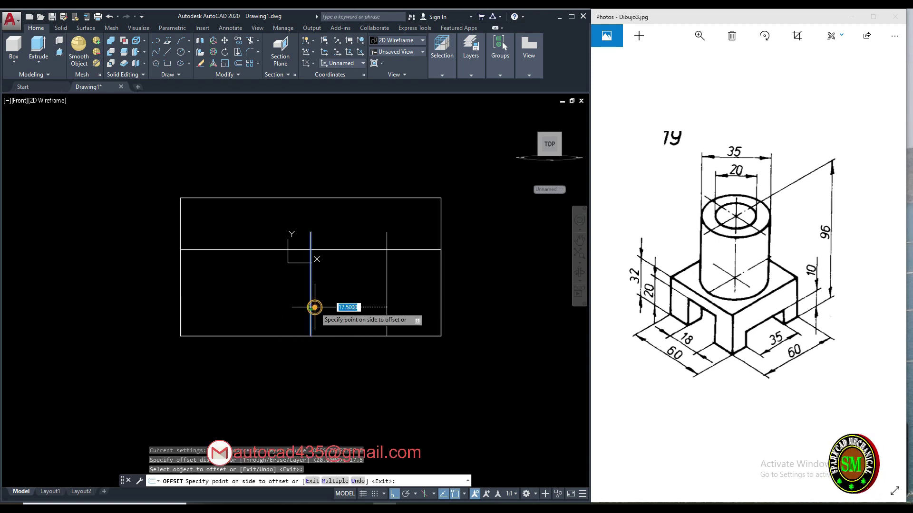
pyautogui.click(311, 302)
pyautogui.click(262, 298)
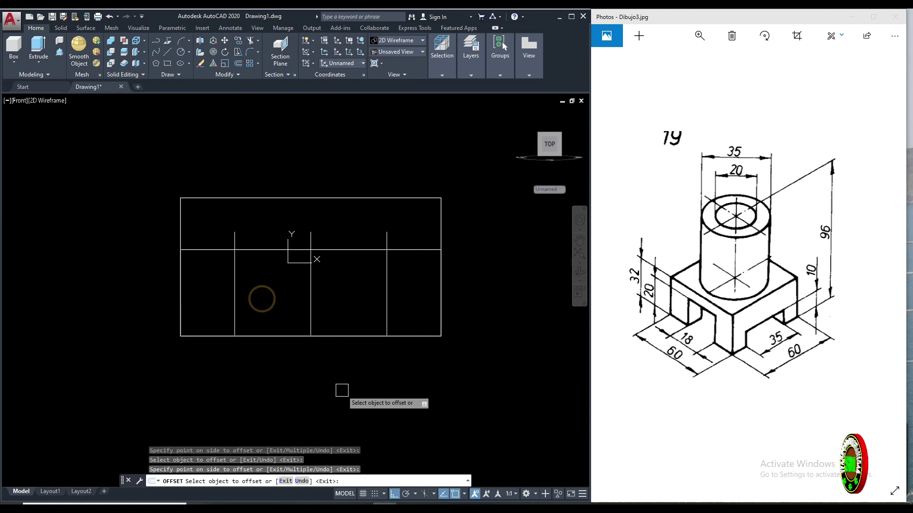
pyautogui.press('Escape')
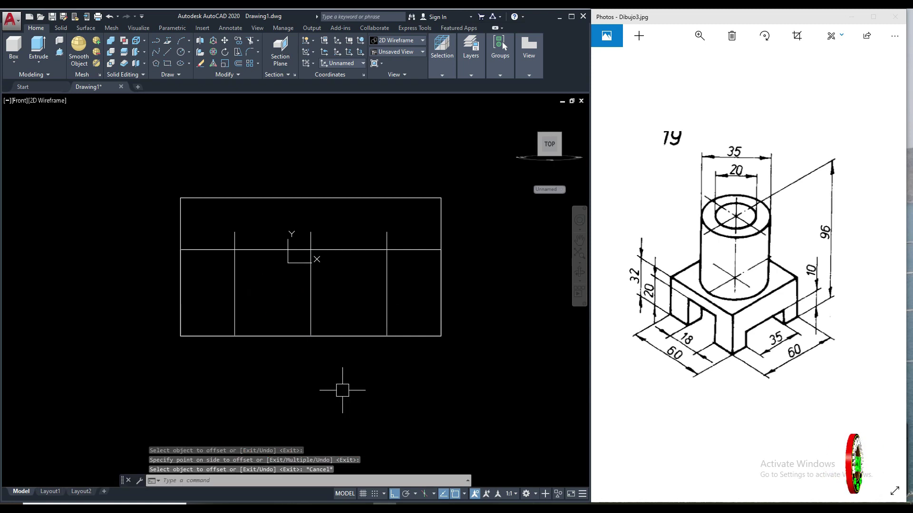
pyautogui.write('L')
# - Draw a line along the bottom edge joining the two offset verticals
pyautogui.press('Return')
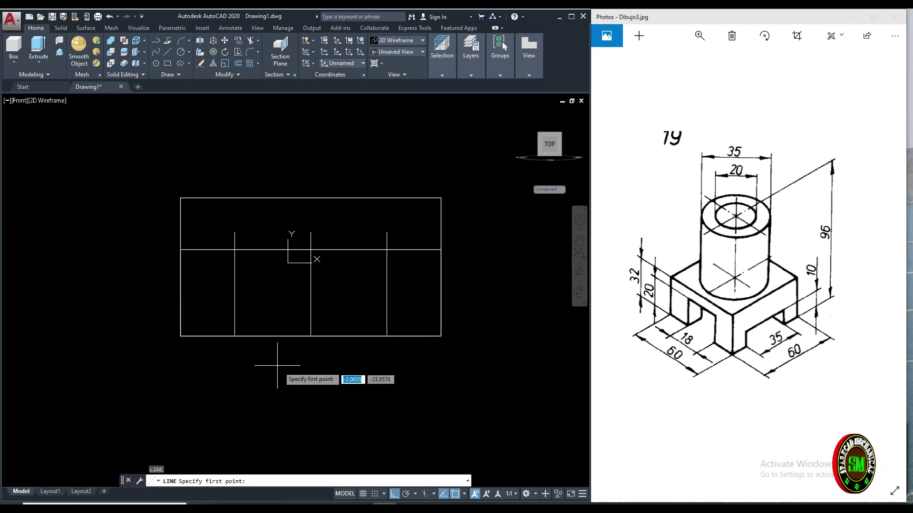
pyautogui.click(235, 337)
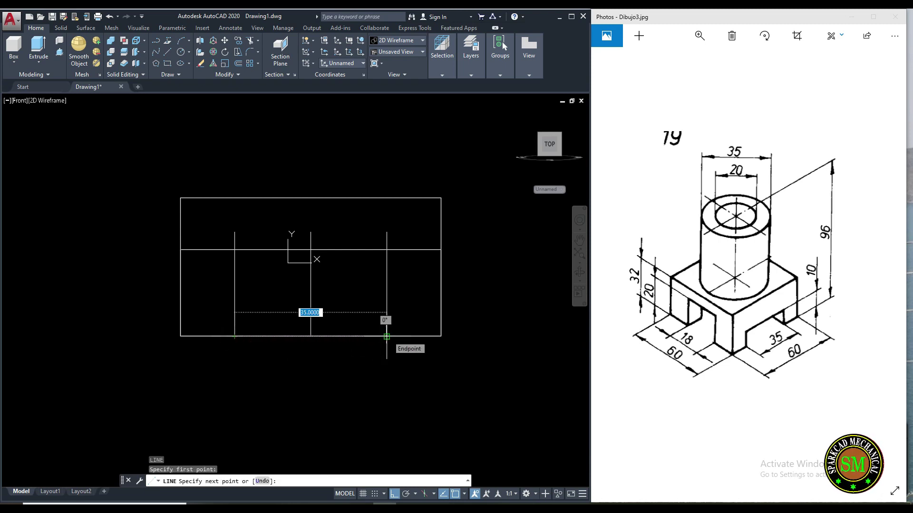
pyautogui.click(387, 336)
pyautogui.press('Escape')
pyautogui.click(348, 338)
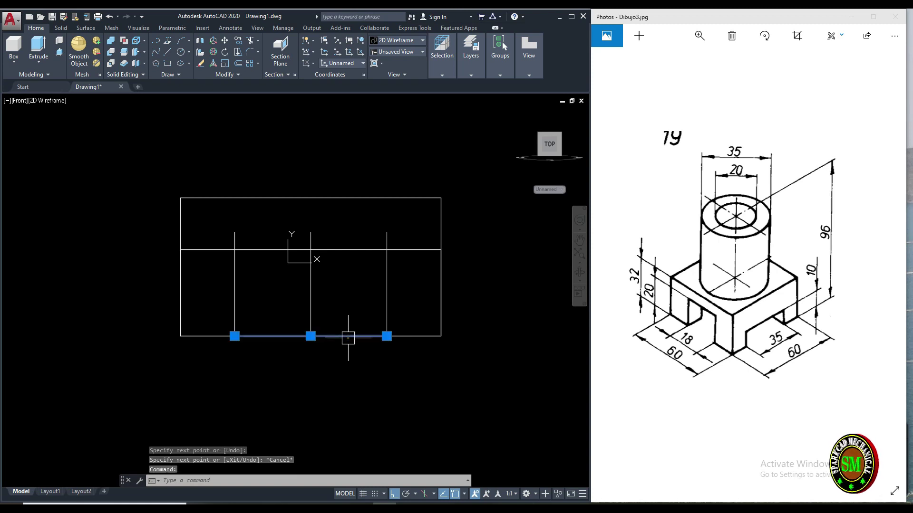
pyautogui.press('Escape')
pyautogui.scroll(2, 359, 370)
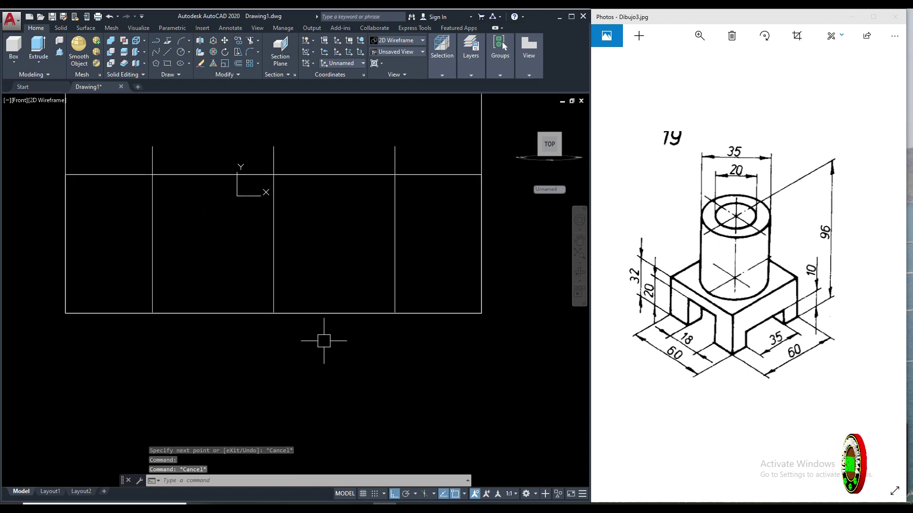
# - Offset the bottom line 10 units upward
pyautogui.scroll(-2, 322, 338)
pyautogui.moveTo(357, 362); pyautogui.dragTo(379, 371, button='middle')
pyautogui.write('o')
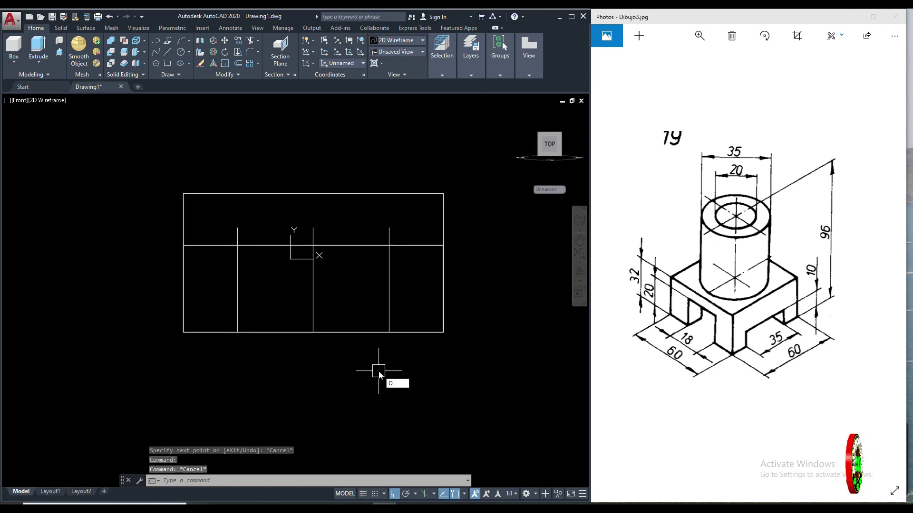
pyautogui.press('Return')
pyautogui.write('10')
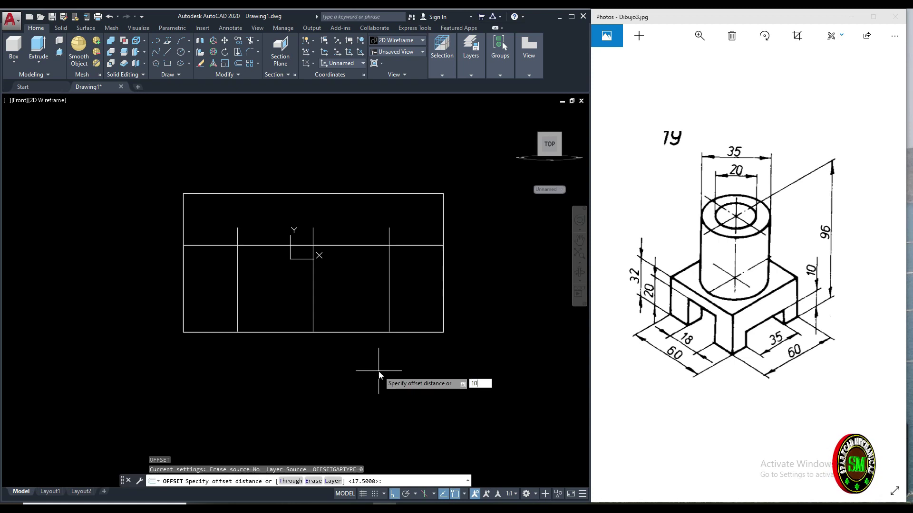
pyautogui.press('Return')
pyautogui.click(362, 333)
pyautogui.click(352, 283)
pyautogui.moveTo(398, 346); pyautogui.dragTo(410, 353, button='middle')
pyautogui.press('Escape')
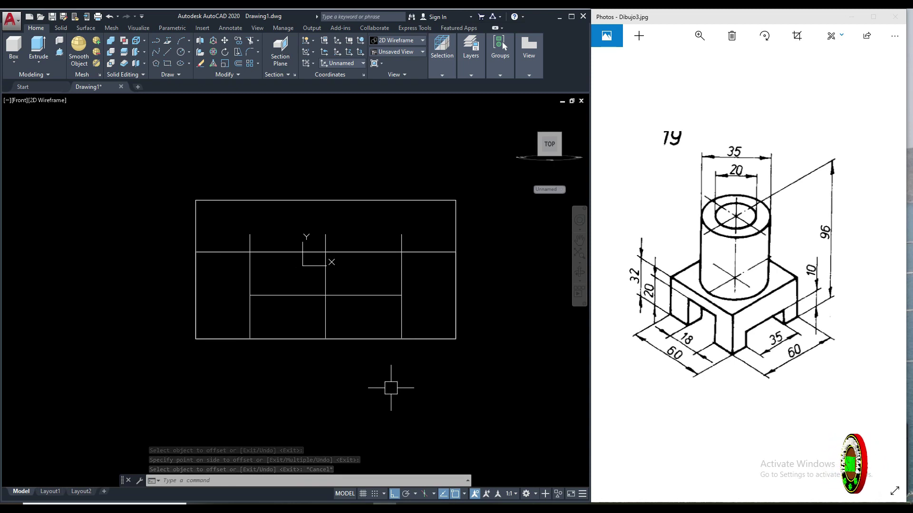
# - Trim the three verticals above the offset line and select the middle vertical for removal
pyautogui.write('tr')
pyautogui.press('Return')
pyautogui.press('Return')
pyautogui.click(402, 273)
pyautogui.click(325, 266)
pyautogui.click(250, 269)
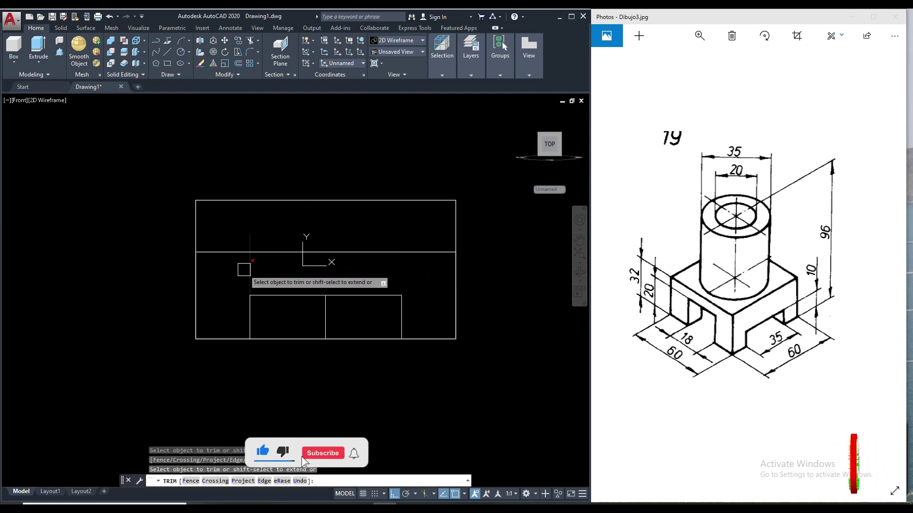
pyautogui.press('Escape')
pyautogui.click(325, 317)
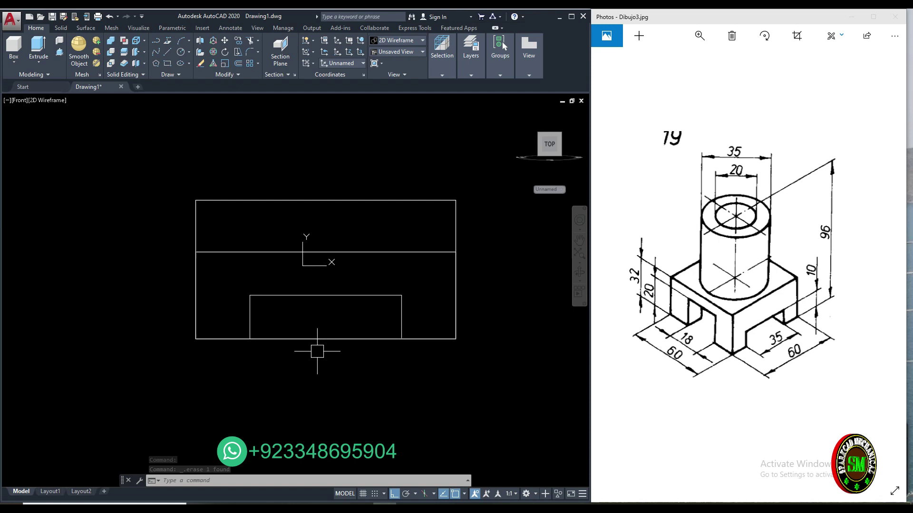
pyautogui.moveTo(314, 342); pyautogui.dragTo(332, 319, button='middle')
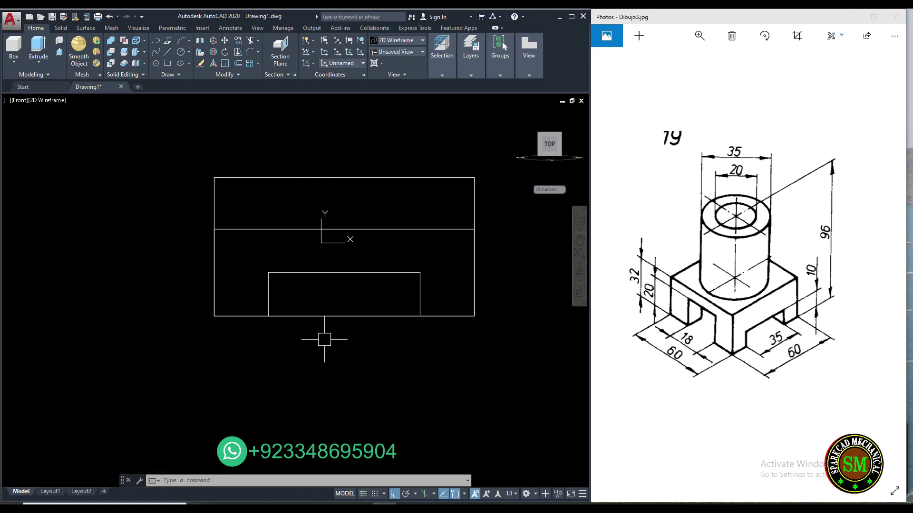
# - Make a region (RG) from the slot's left, top, right and bottom edges
pyautogui.write('r')
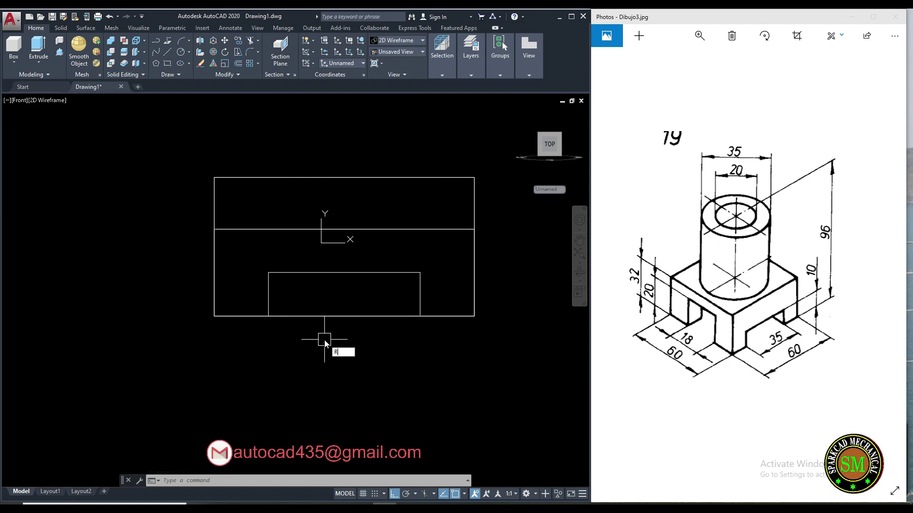
pyautogui.write('g')
pyautogui.press('Return')
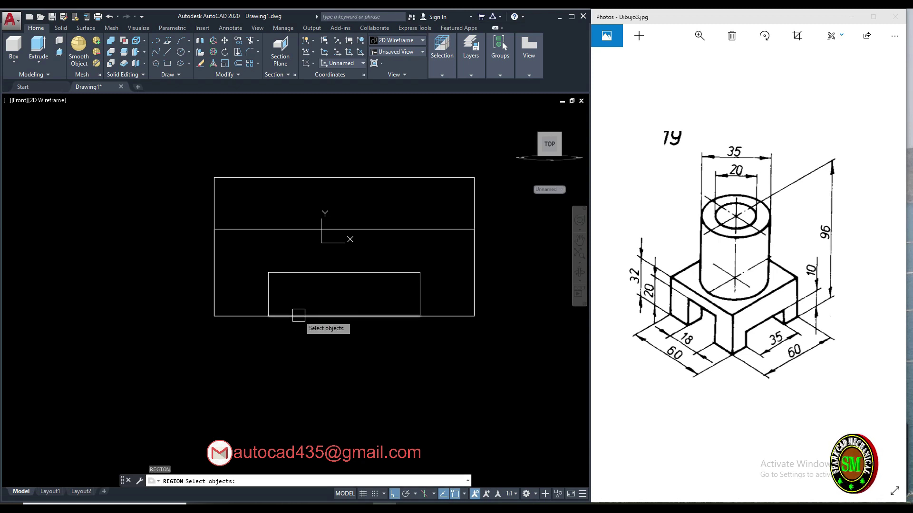
pyautogui.click(269, 295)
pyautogui.click(330, 273)
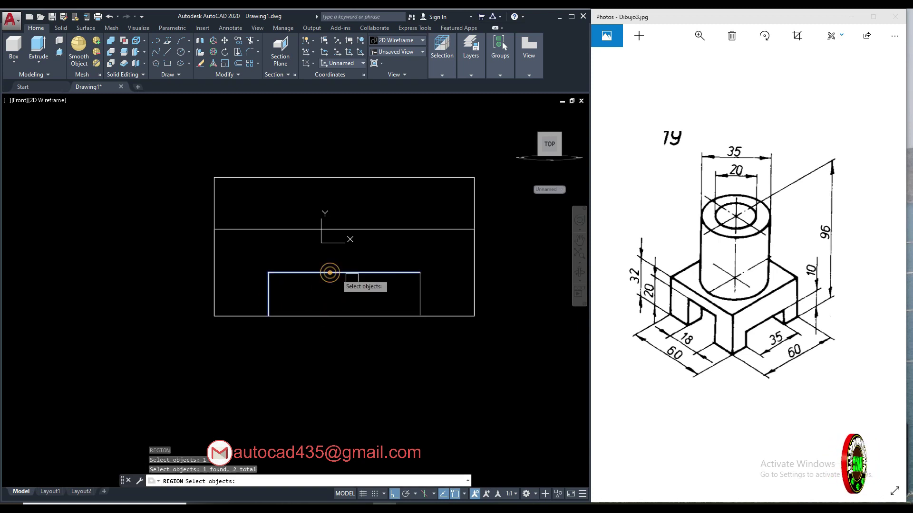
pyautogui.click(416, 288)
pyautogui.click(352, 317)
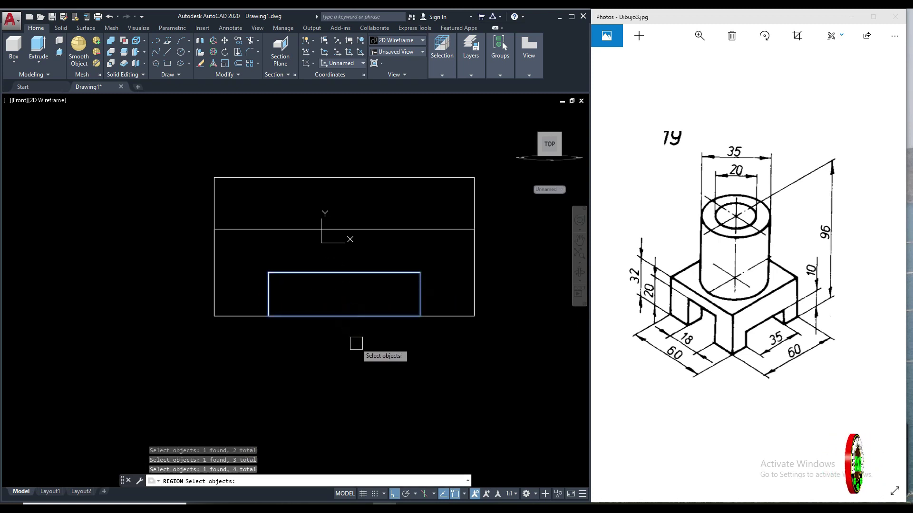
pyautogui.press('Return')
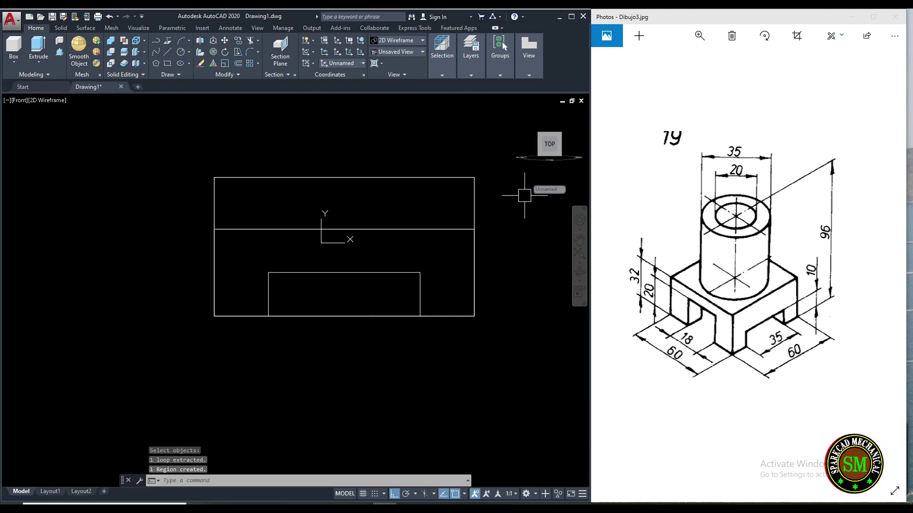
pyautogui.moveTo(549, 144)
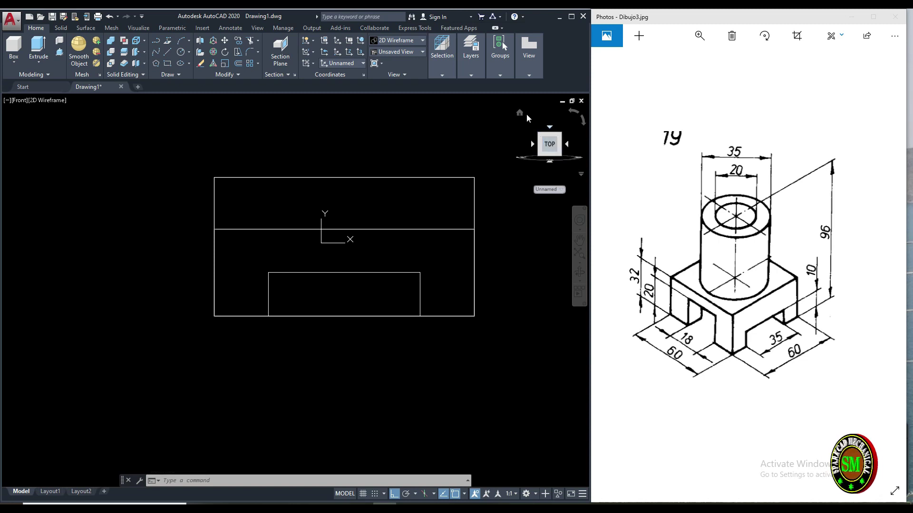
# - Switch to the Home isometric view in Realistic style and zoom out to fit the block
pyautogui.click(520, 114)
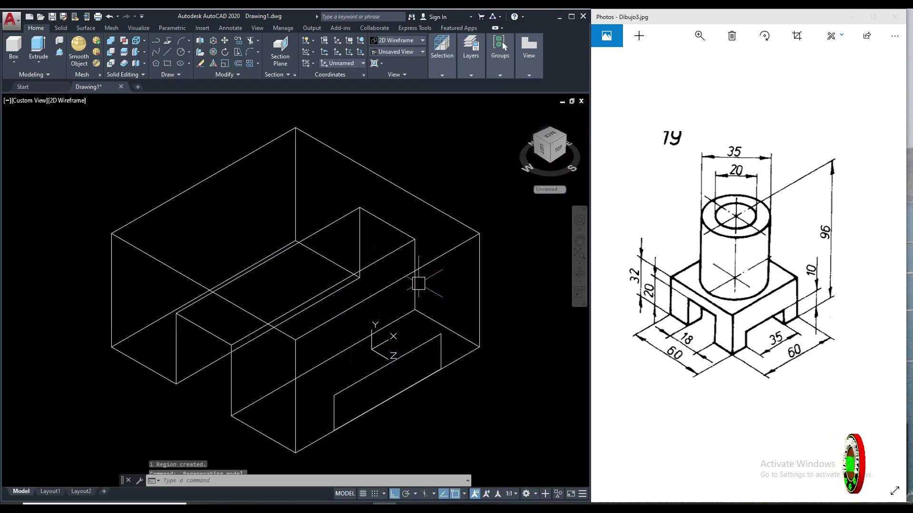
pyautogui.click(61, 100)
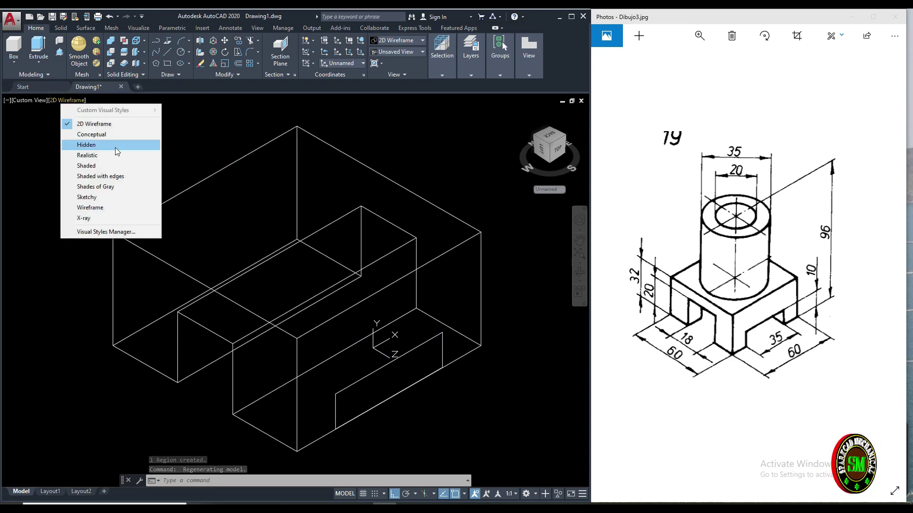
pyautogui.click(94, 156)
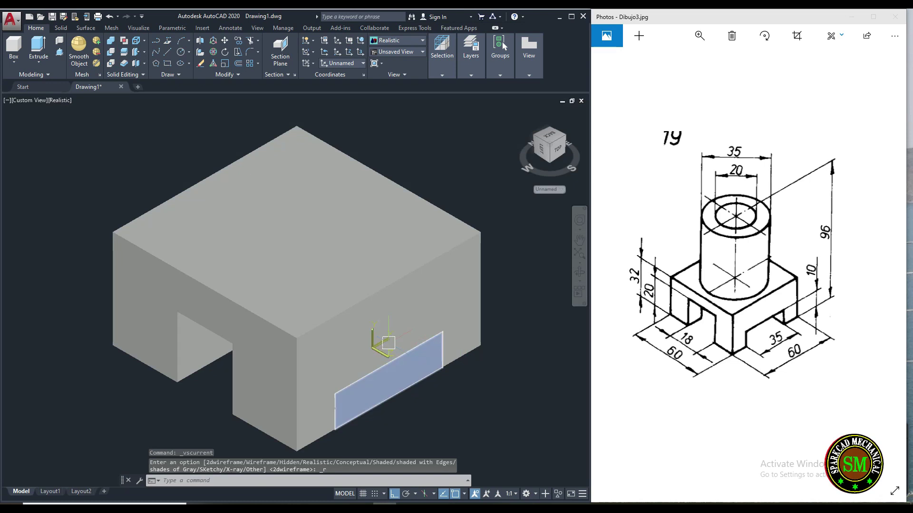
pyautogui.moveTo(400, 357); pyautogui.dragTo(452, 380)
pyautogui.press('Escape')
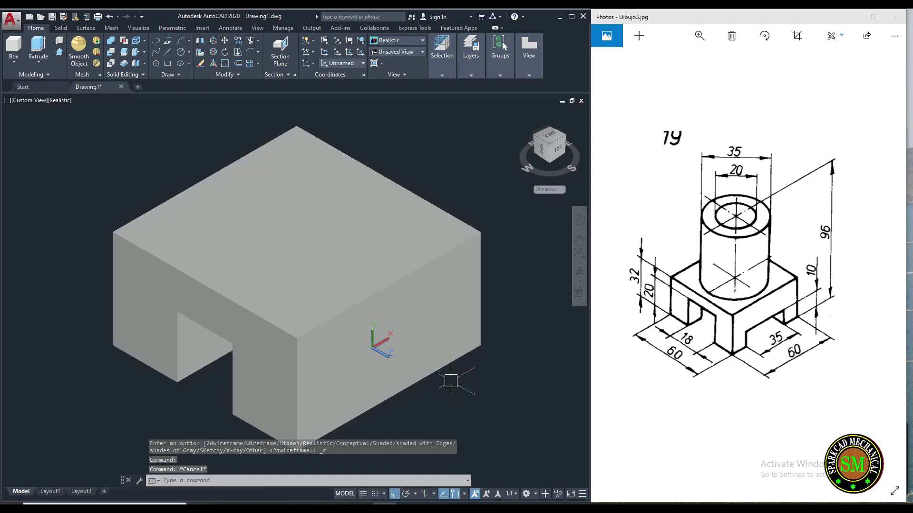
pyautogui.moveTo(450, 383); pyautogui.dragTo(431, 369, button='middle')
pyautogui.press('Escape')
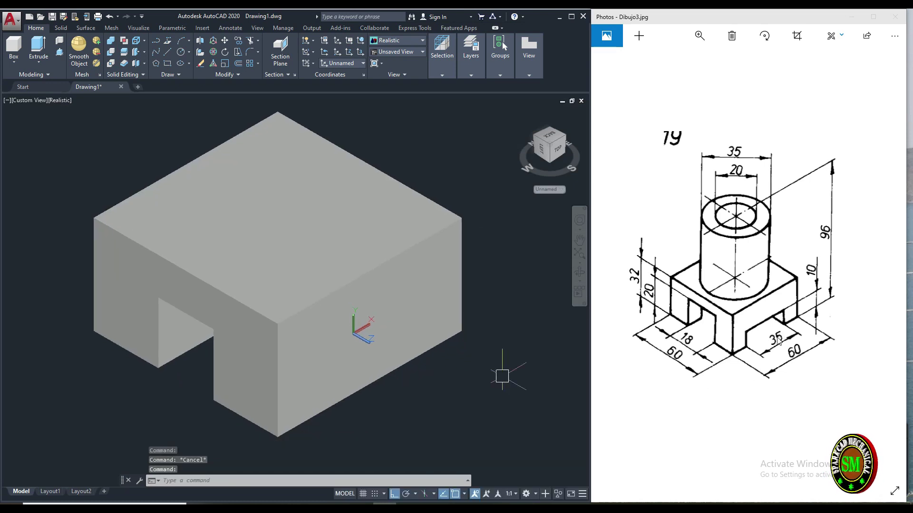
pyautogui.scroll(-2, 442, 384)
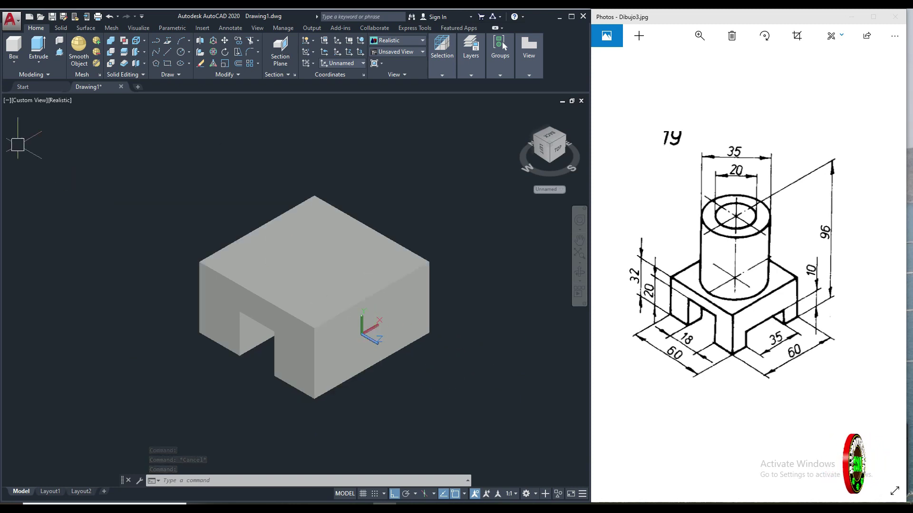
# - Try Presspull on the slot region, then undo the result
pyautogui.click(59, 53)
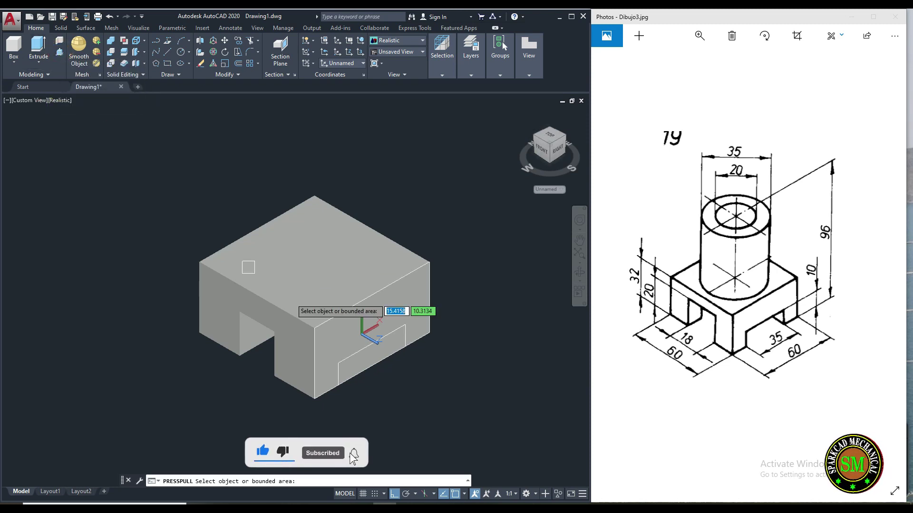
pyautogui.click(382, 357)
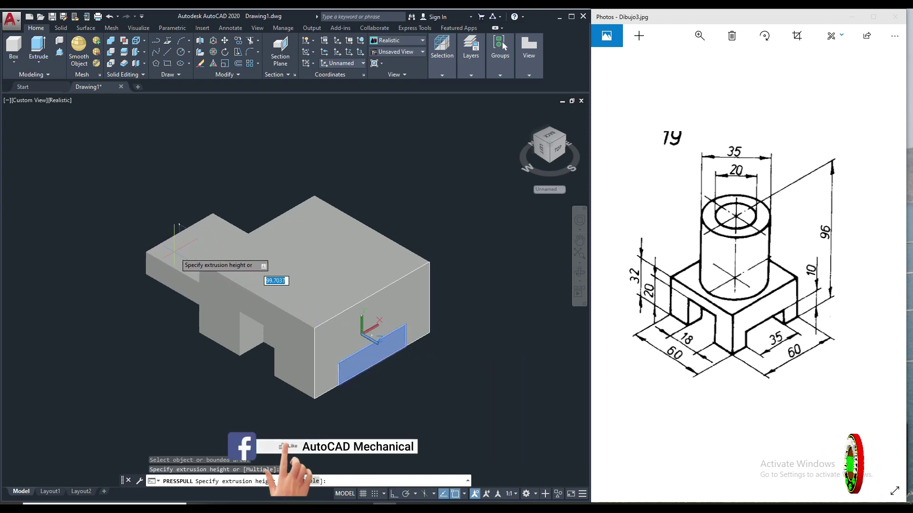
pyautogui.click(174, 251)
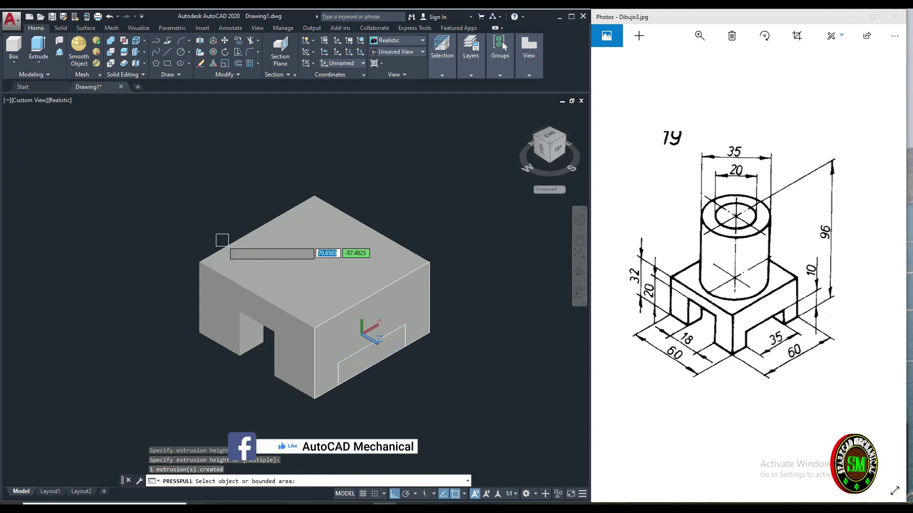
pyautogui.moveTo(181, 203); pyautogui.dragTo(196, 209, button='middle')
pyautogui.press('Return')
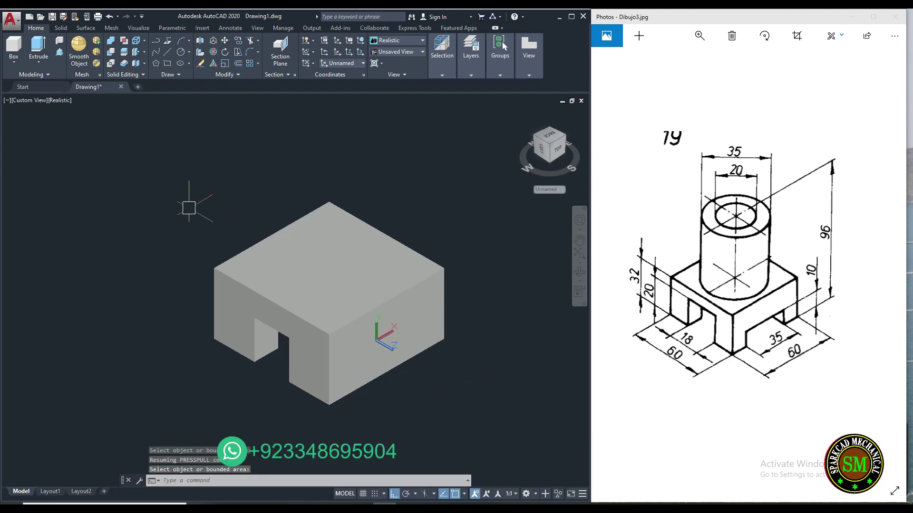
pyautogui.hotkey('ctrl', 'z')
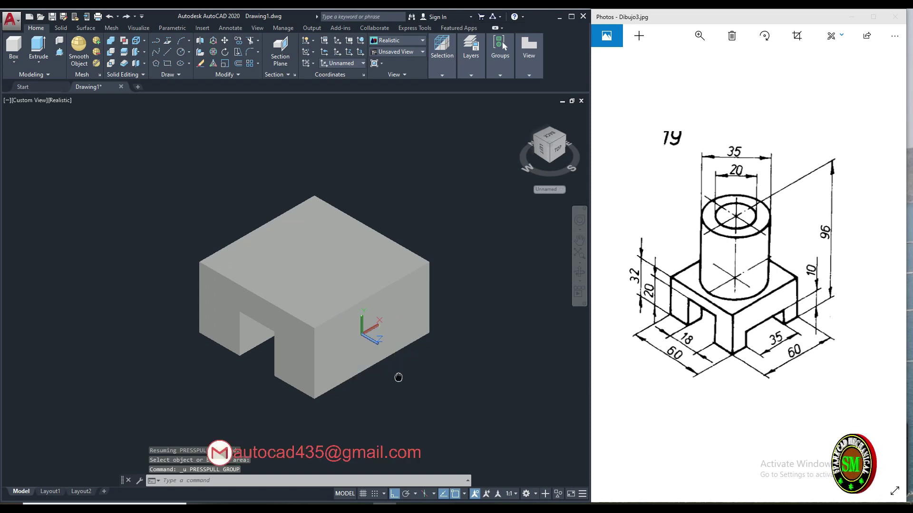
# - Extrude the slot region through the block at the default height
pyautogui.moveTo(399, 377); pyautogui.dragTo(405, 384, button='middle')
pyautogui.click(38, 47)
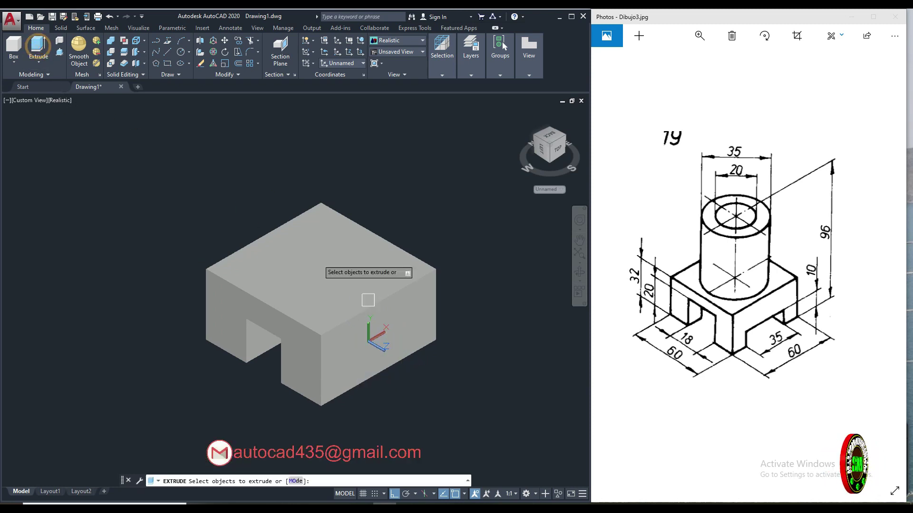
pyautogui.click(401, 346)
pyautogui.press('Return')
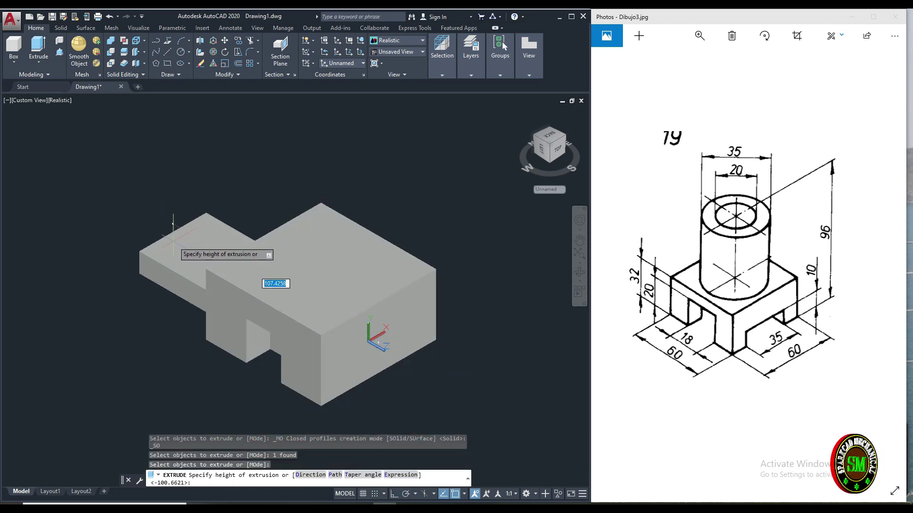
pyautogui.moveTo(209, 199); pyautogui.dragTo(226, 204, button='middle')
pyautogui.press('Escape')
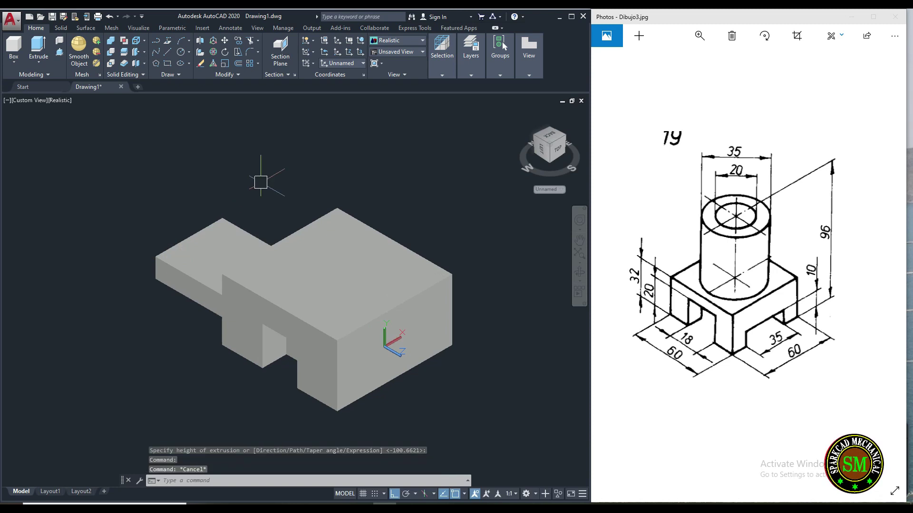
pyautogui.write('Su')
pyautogui.press('Return')
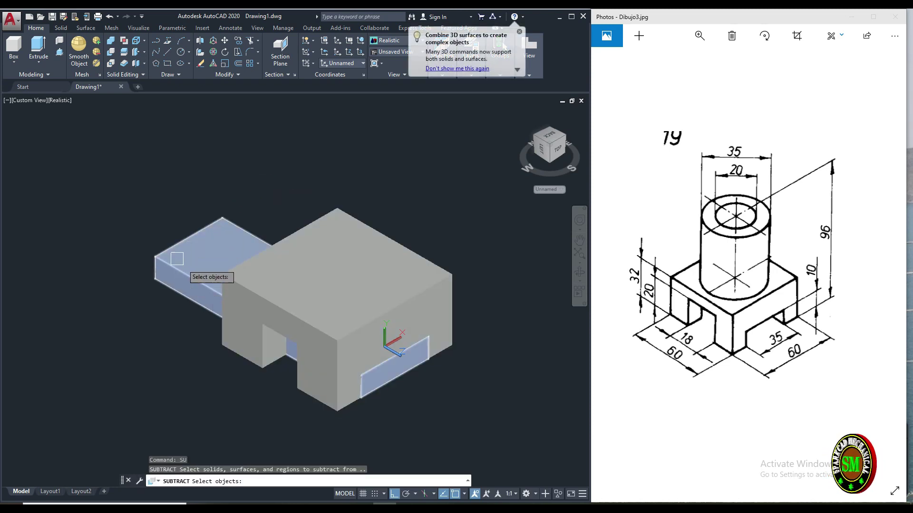
# - Subtract the thin slab and slot solid from the block
pyautogui.press('Return')
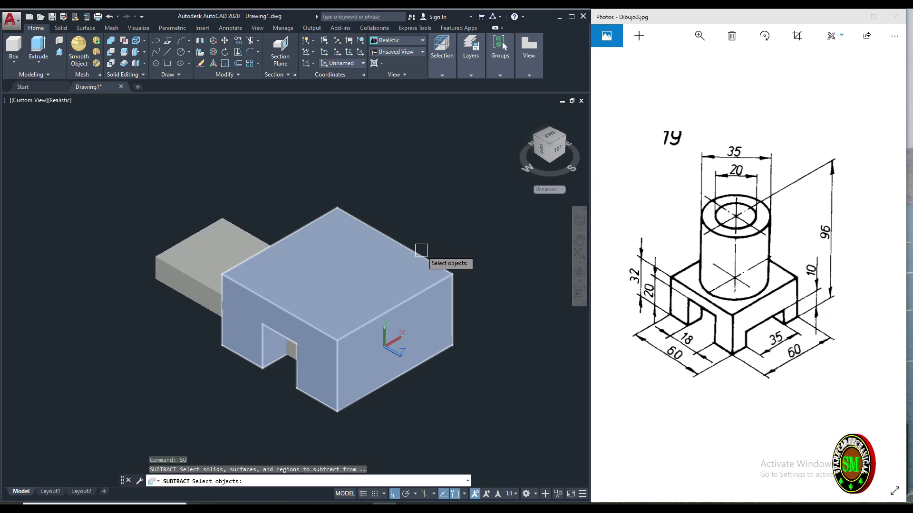
pyautogui.click(421, 250)
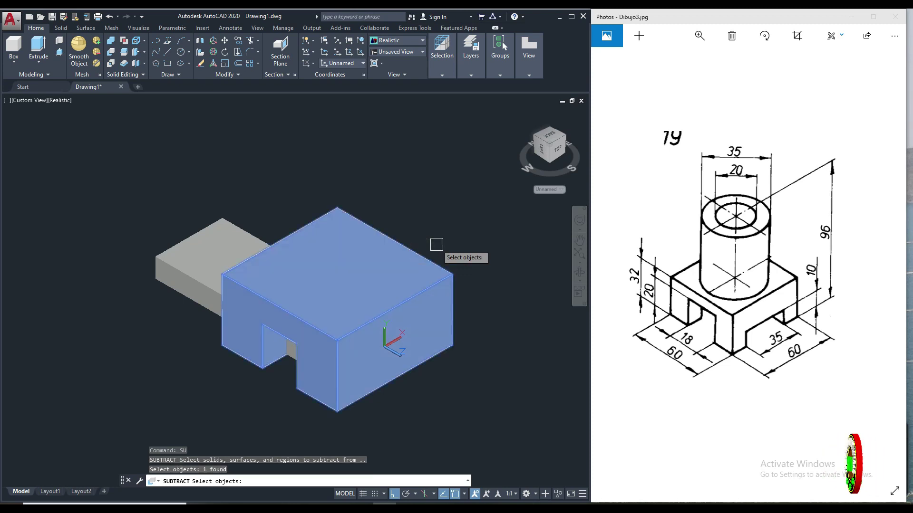
pyautogui.press('Return')
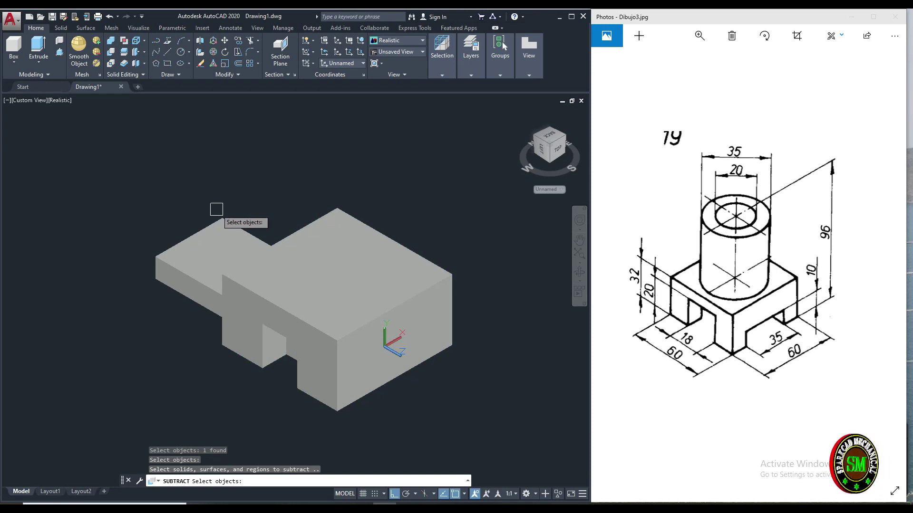
pyautogui.click(215, 211)
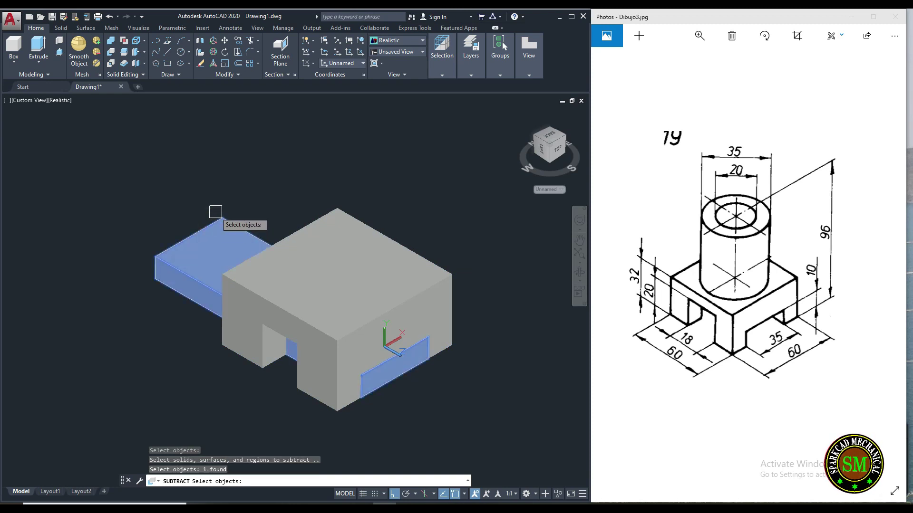
pyautogui.press('Return')
pyautogui.press('Return')
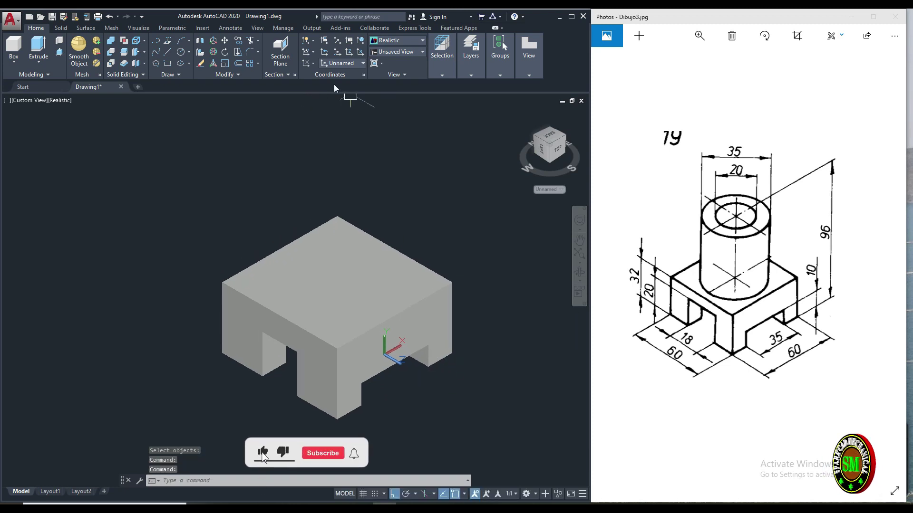
# - Reset UCS to World, then set a new UCS at the front corner with X along the right edge
pyautogui.click(361, 41)
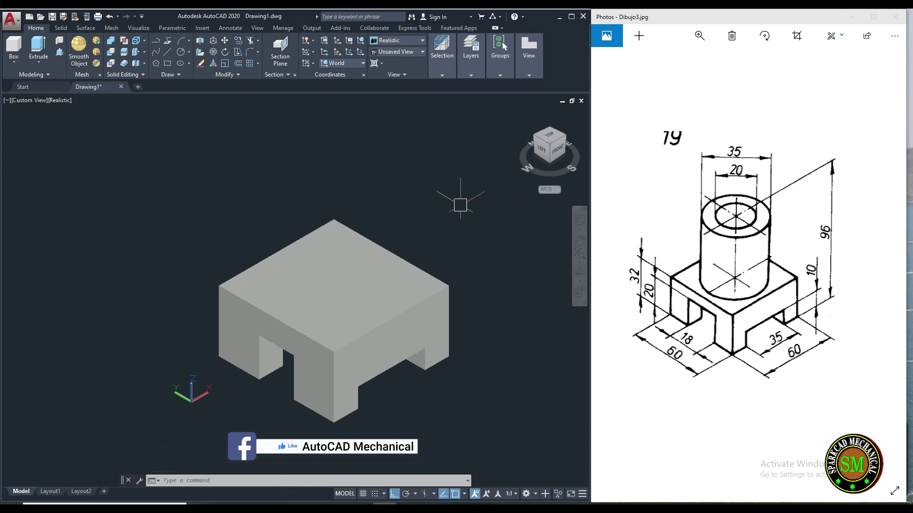
pyautogui.moveTo(460, 205); pyautogui.dragTo(459, 206, button='middle')
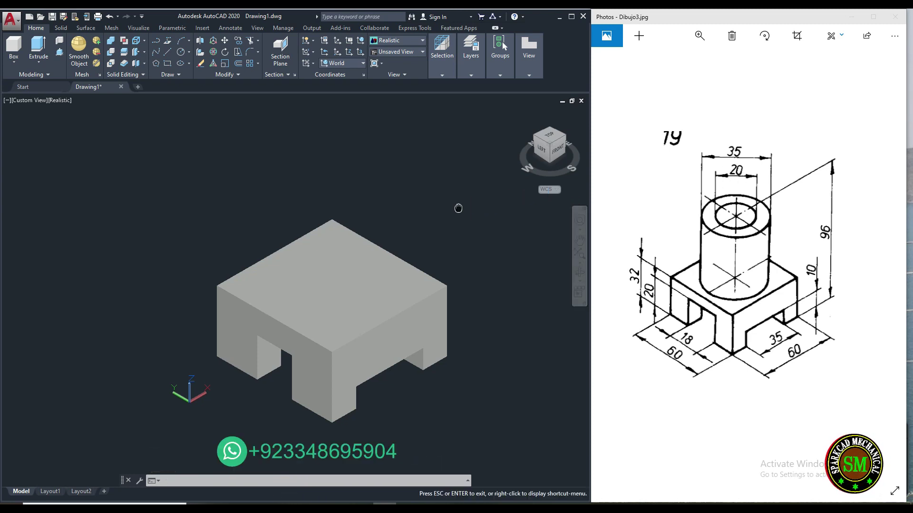
pyautogui.click(337, 42)
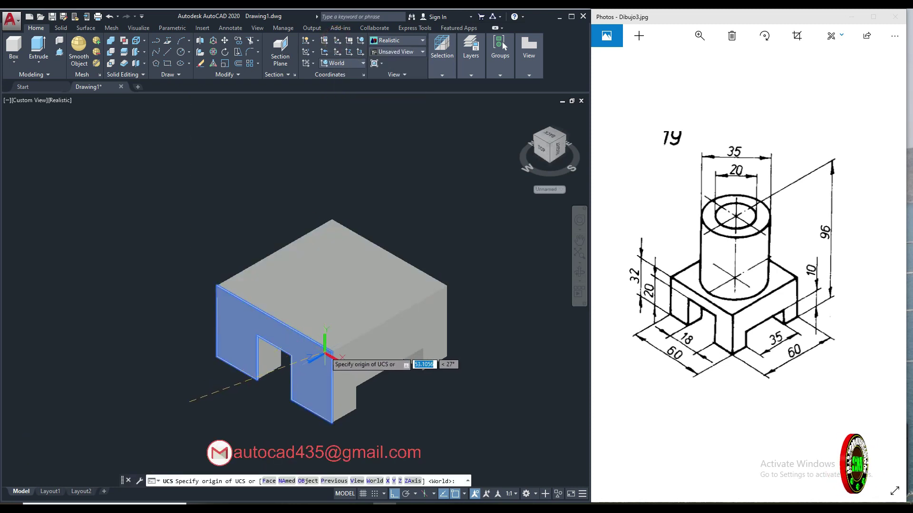
pyautogui.click(332, 352)
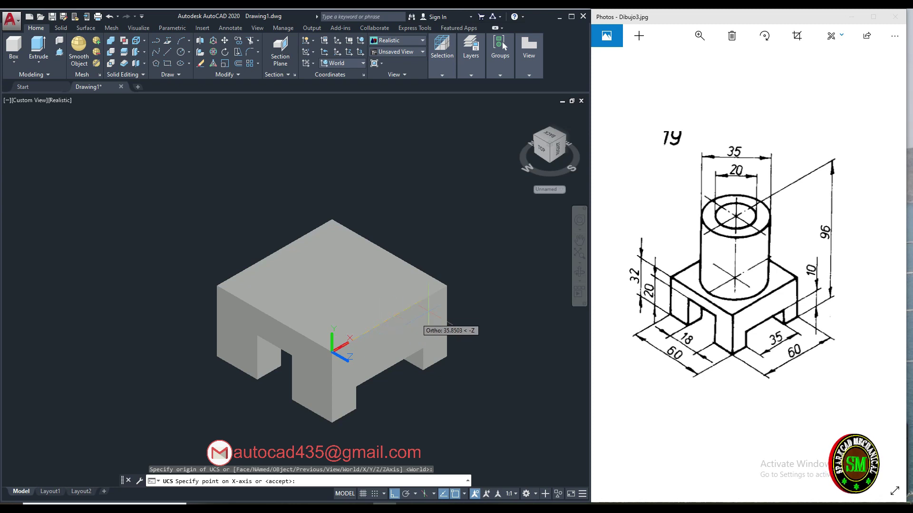
pyautogui.click(445, 284)
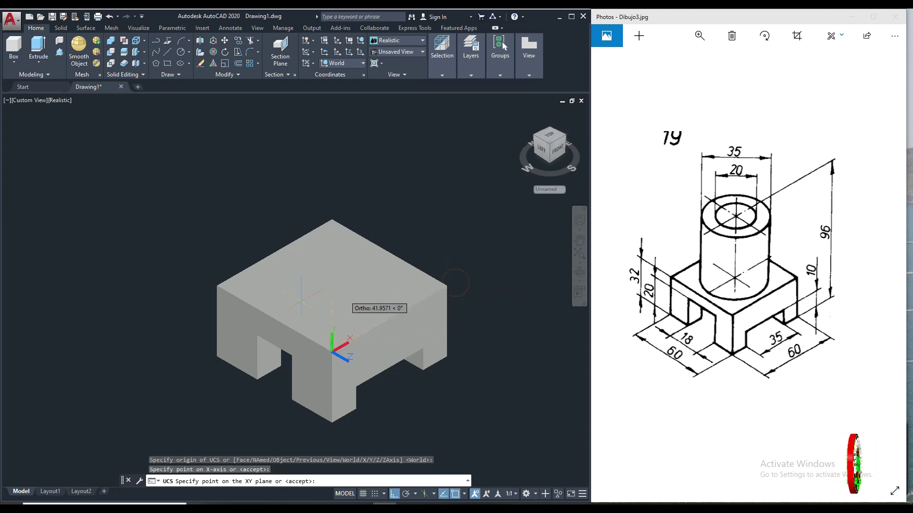
pyautogui.click(180, 240)
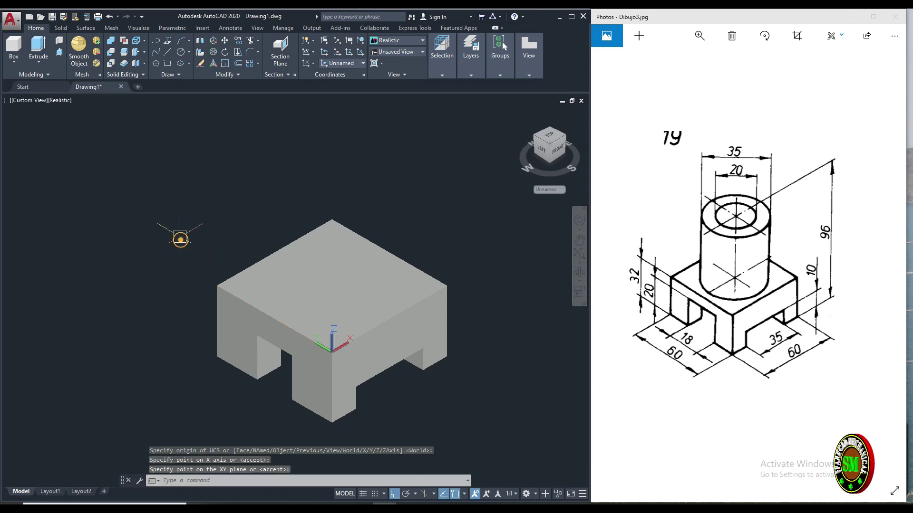
pyautogui.click(336, 43)
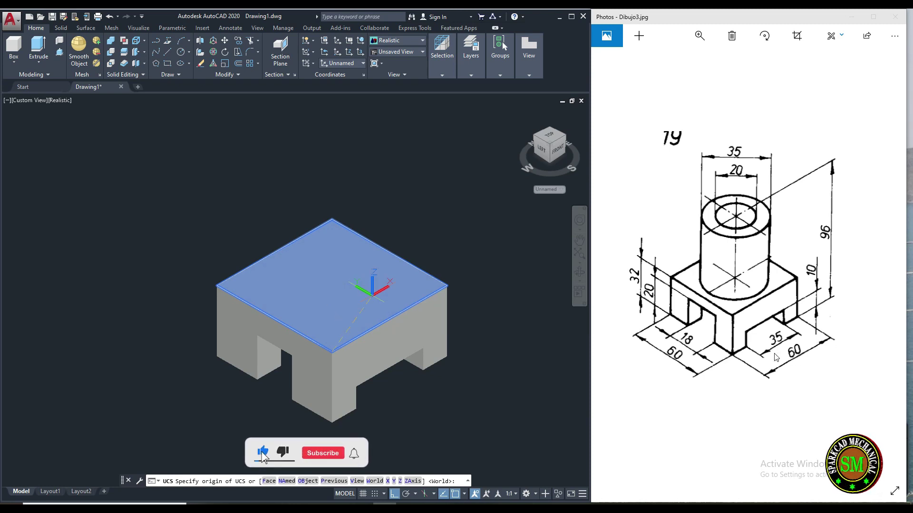
pyautogui.write('30')
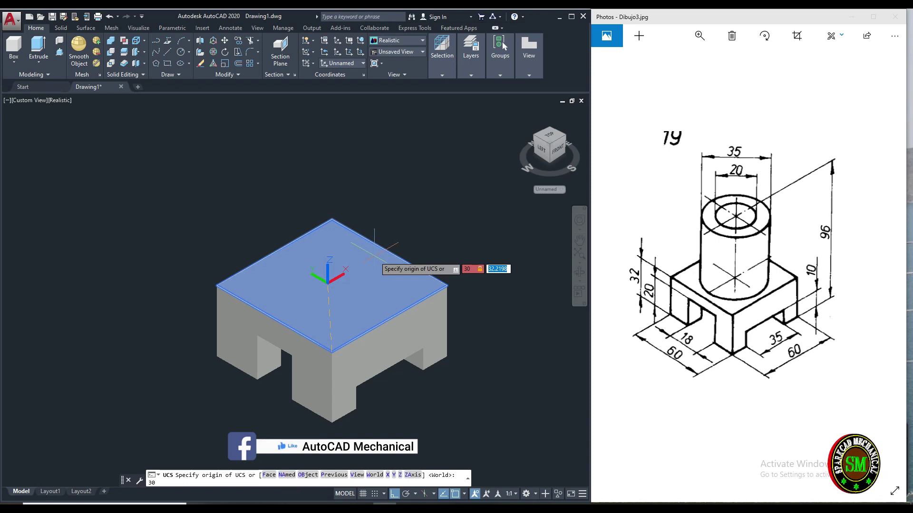
pyautogui.press('Return')
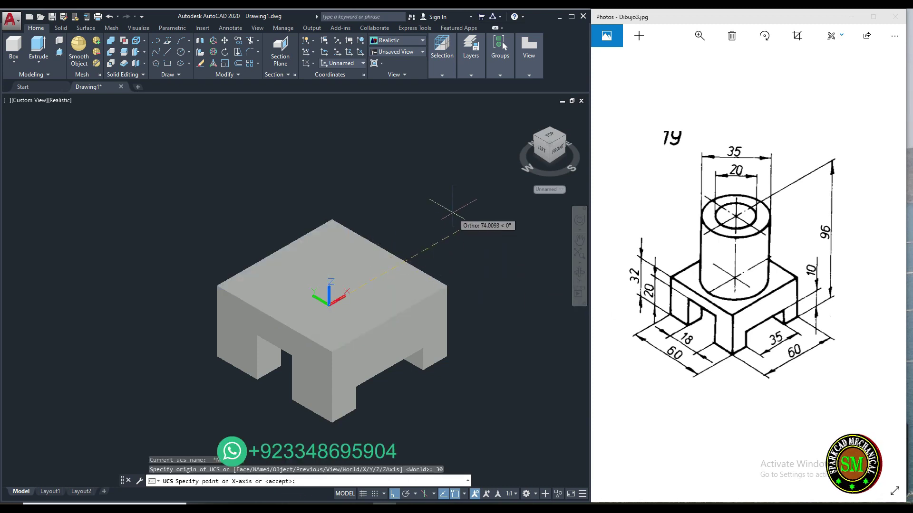
pyautogui.press('Escape')
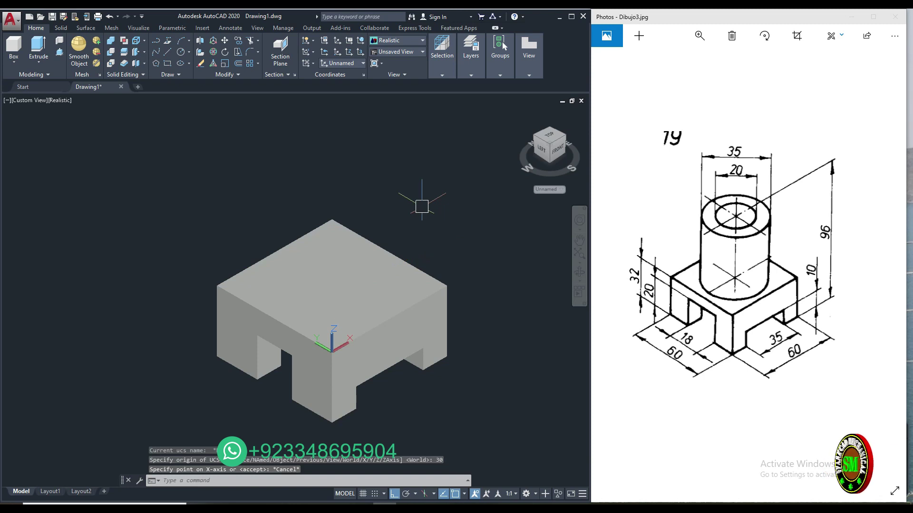
pyautogui.click(336, 42)
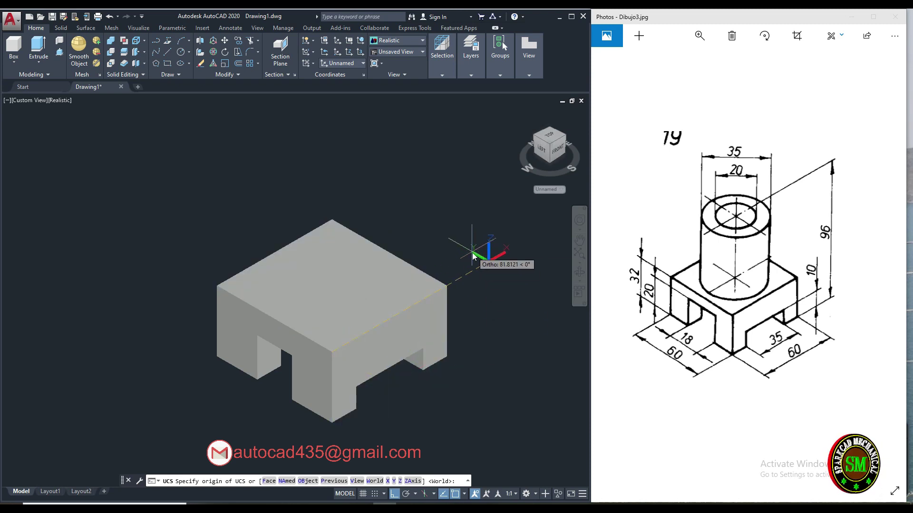
pyautogui.write('30')
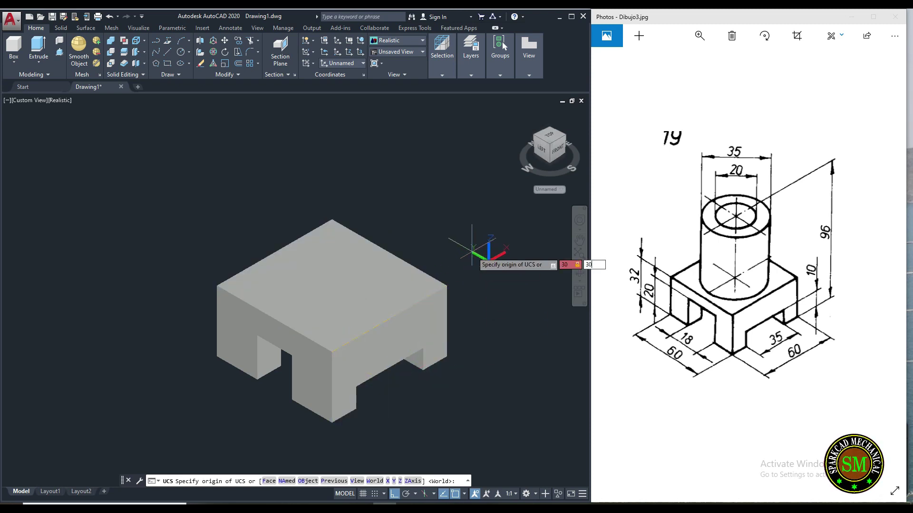
pyautogui.press('Return')
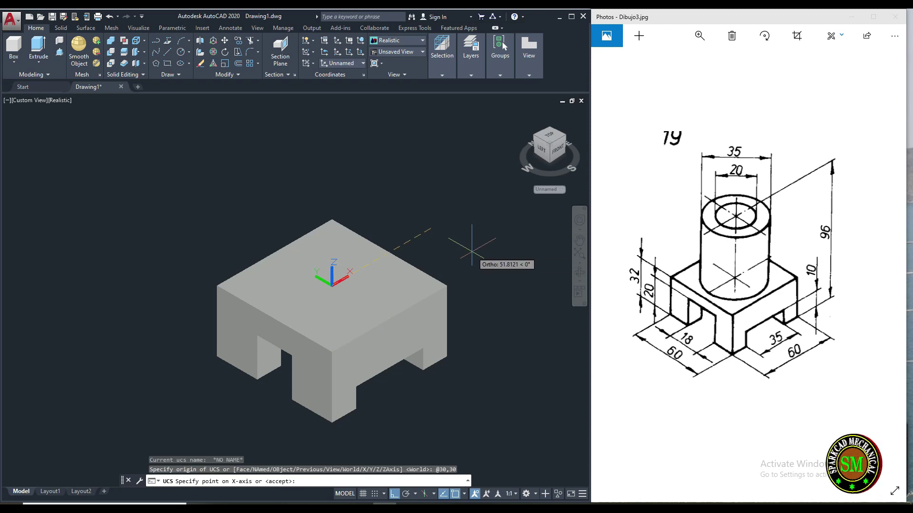
pyautogui.press('Return')
pyautogui.write('c')
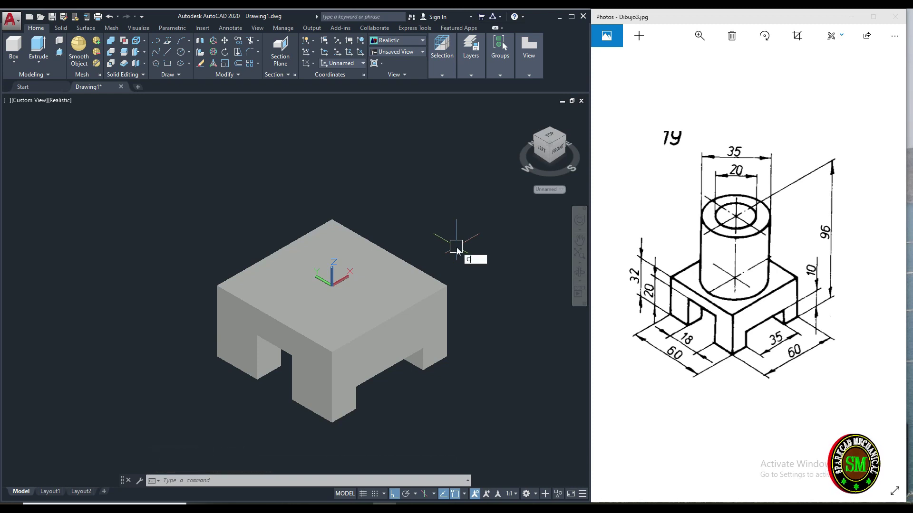
# - Draw a 35-diameter circle centred at the origin 0,0
pyautogui.press('Return')
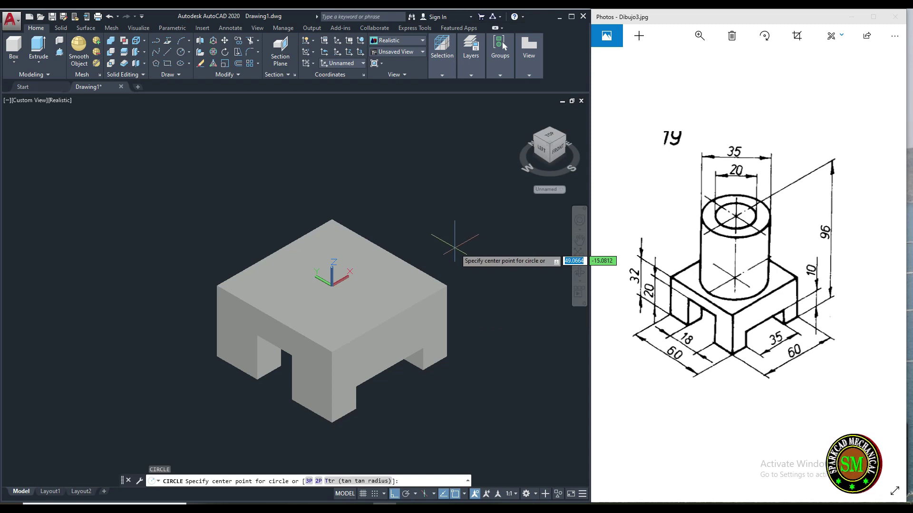
pyautogui.write('0,0')
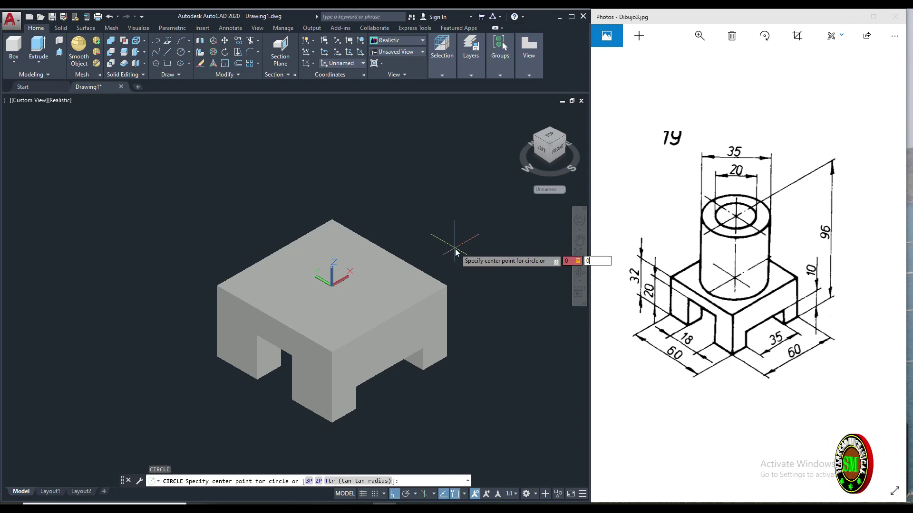
pyautogui.press('Return')
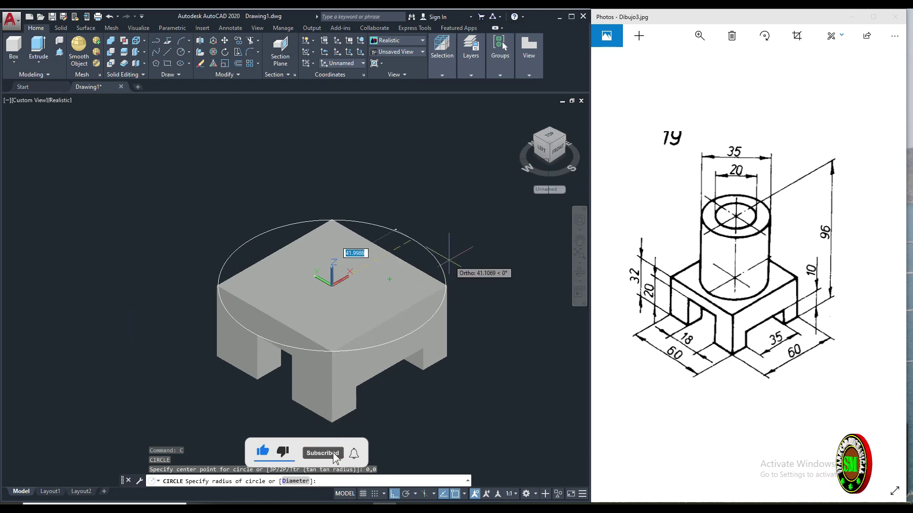
pyautogui.write('D')
pyautogui.press('Return')
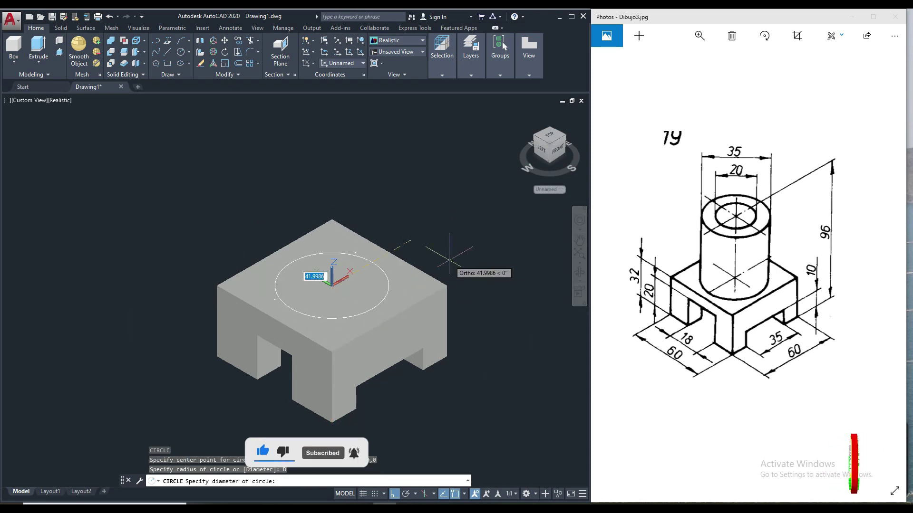
pyautogui.write('35')
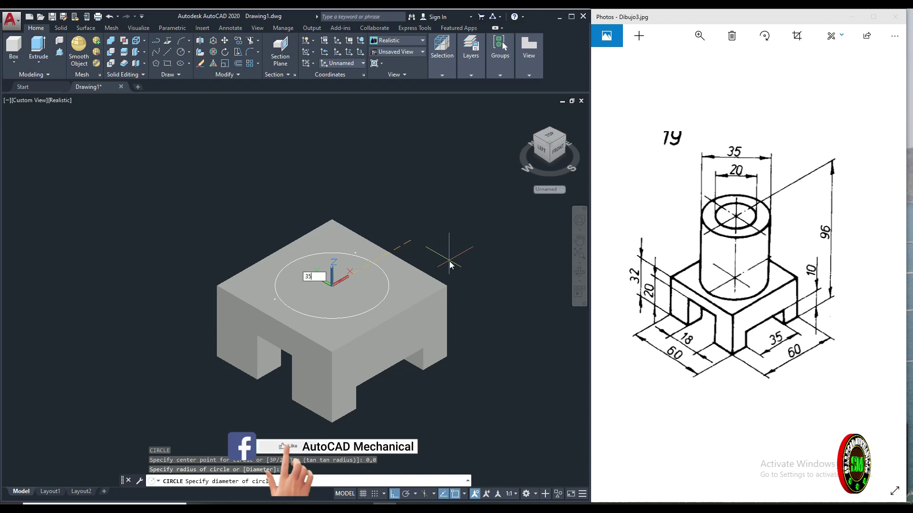
pyautogui.press('Return')
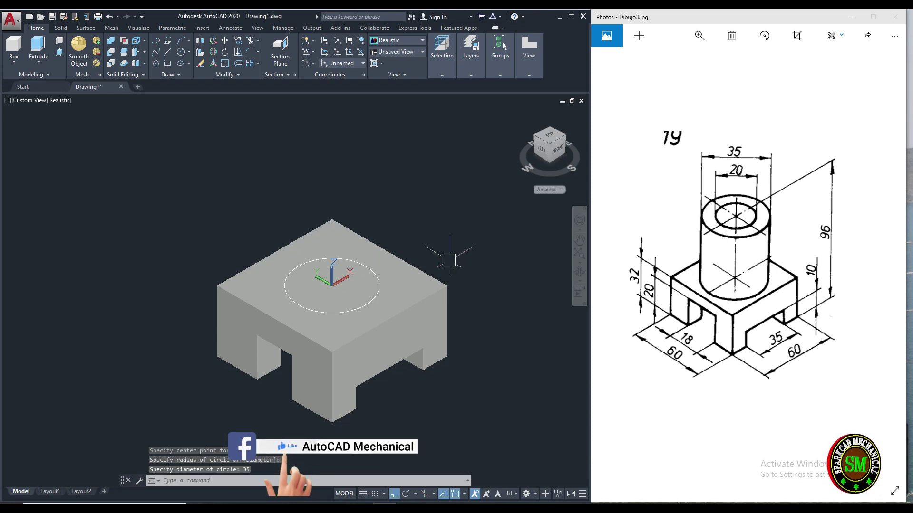
# - Draw a concentric 20-diameter circle at the origin inside the 35 circle
pyautogui.write('c')
pyautogui.press('Return')
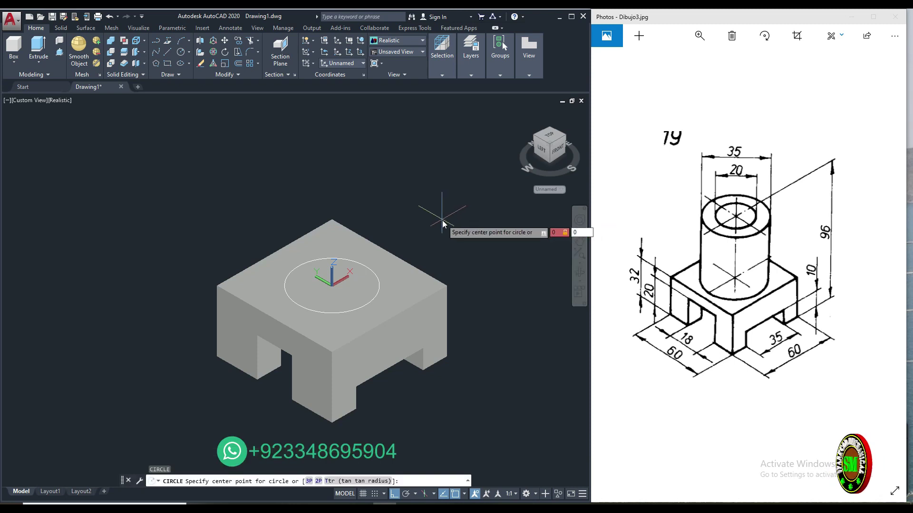
pyautogui.press('Return')
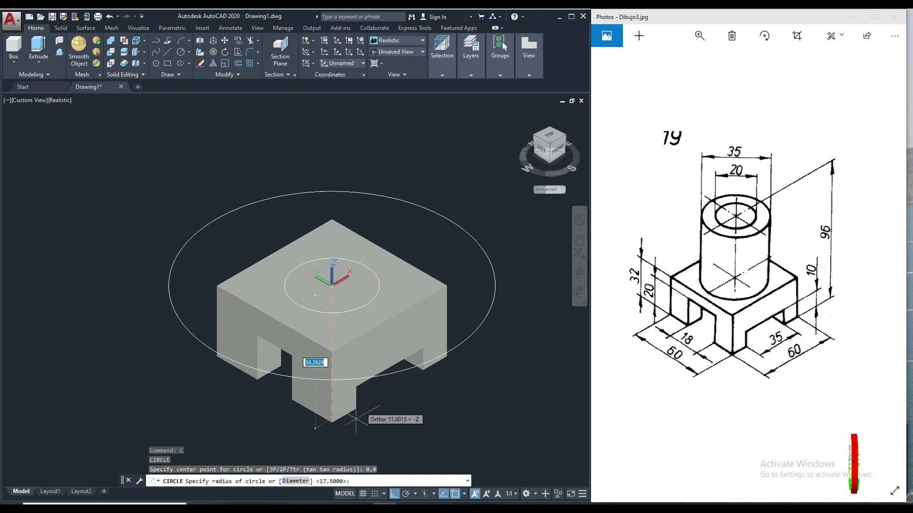
pyautogui.write('D')
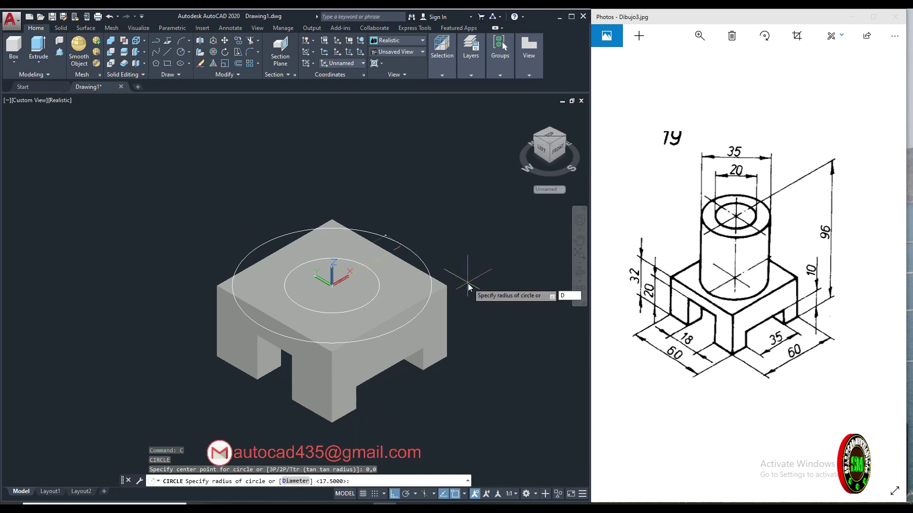
pyautogui.press('Return')
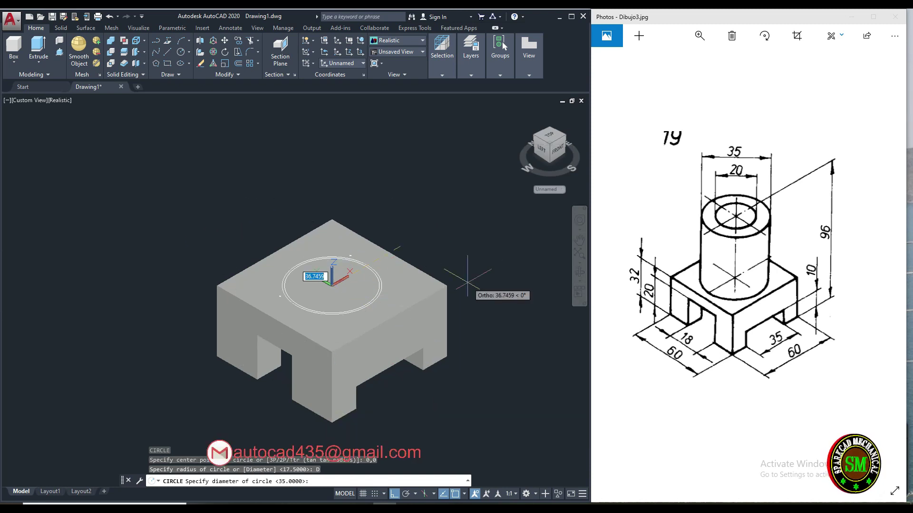
pyautogui.write('20')
pyautogui.press('Return')
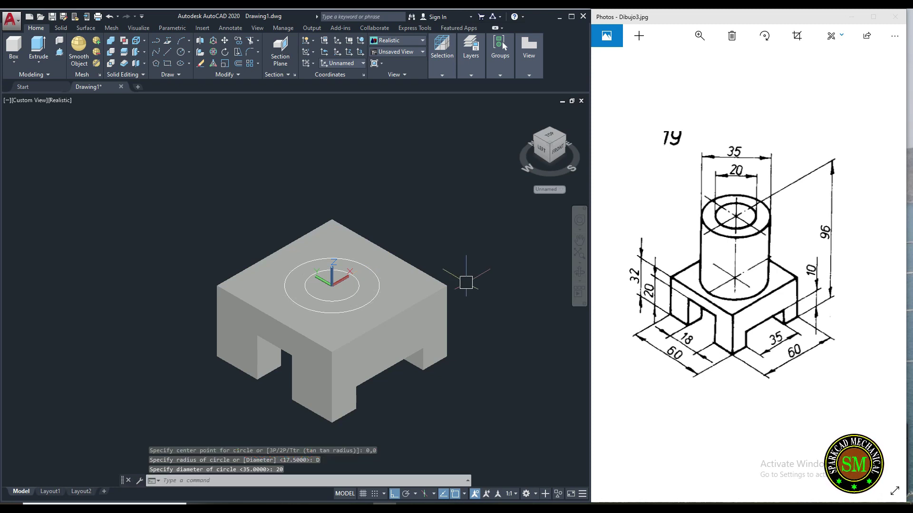
pyautogui.moveTo(456, 249); pyautogui.dragTo(448, 263, button='middle')
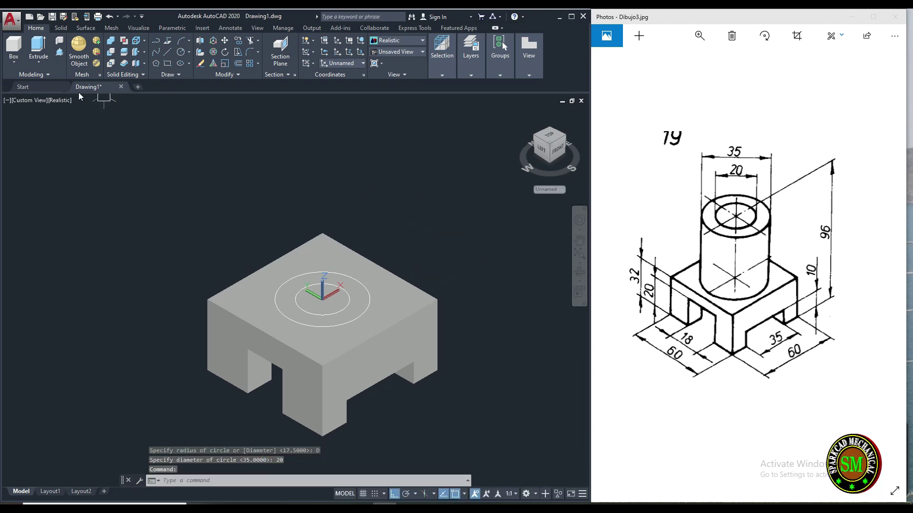
# - Press-pull the ring between the 35 and 20 circles up 64 units, then select the solid
pyautogui.click(60, 53)
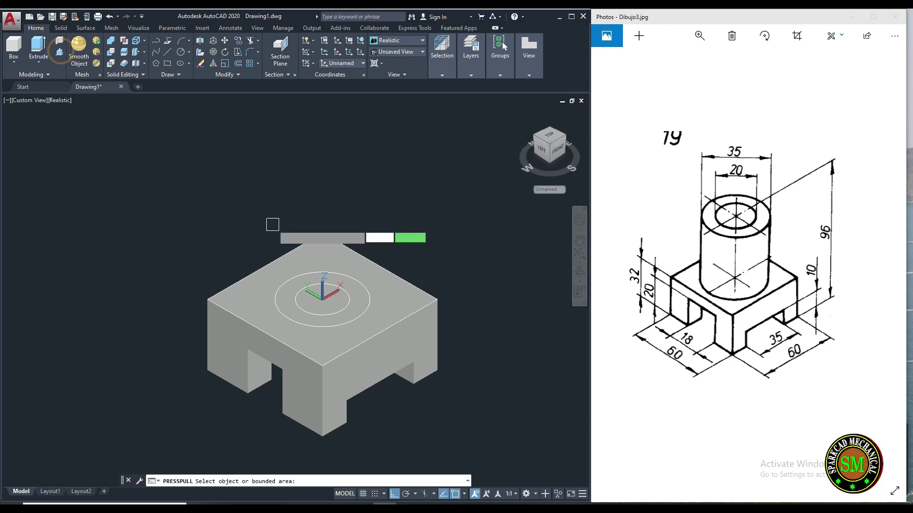
pyautogui.click(356, 288)
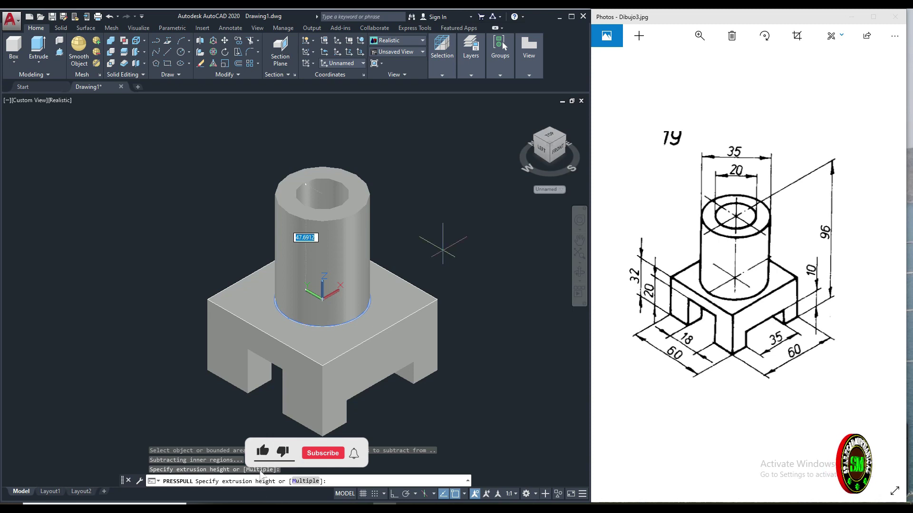
pyautogui.write('64')
pyautogui.press('Return')
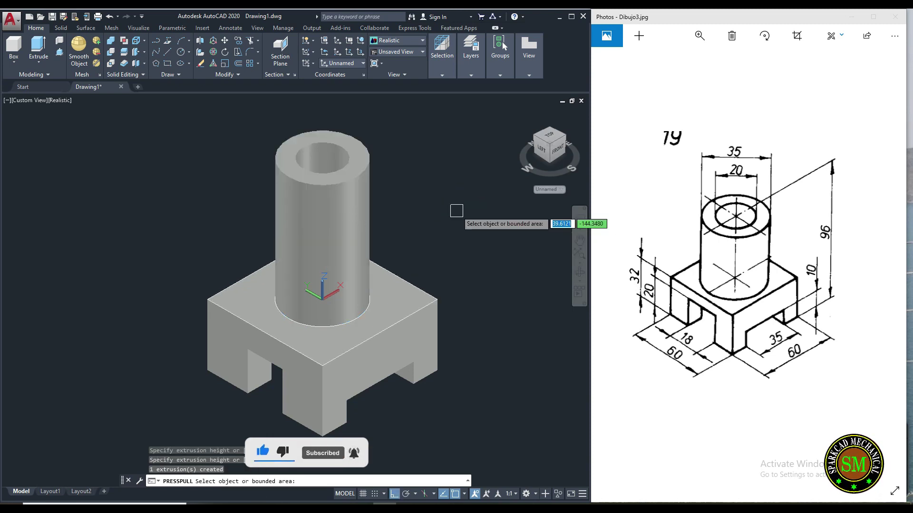
pyautogui.moveTo(453, 240); pyautogui.dragTo(403, 271, button='middle')
pyautogui.scroll(-2, 404, 271)
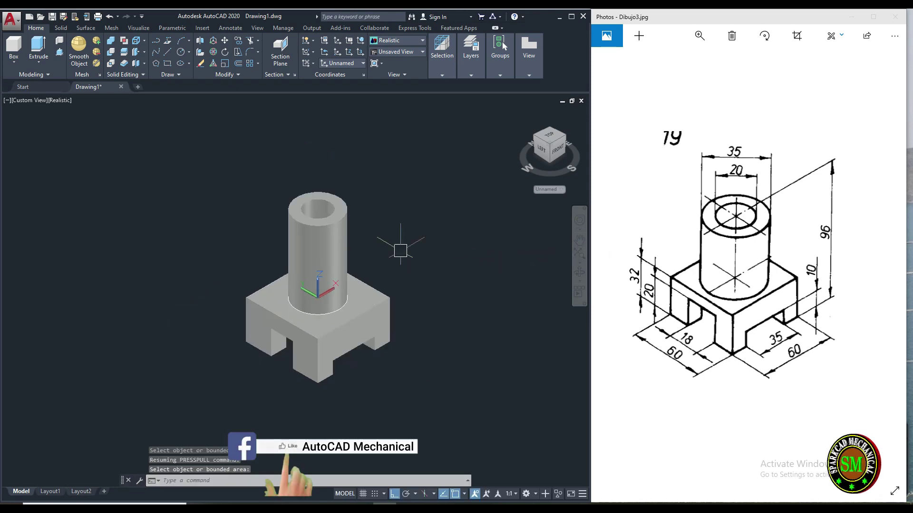
pyautogui.press('Escape')
pyautogui.click(378, 287)
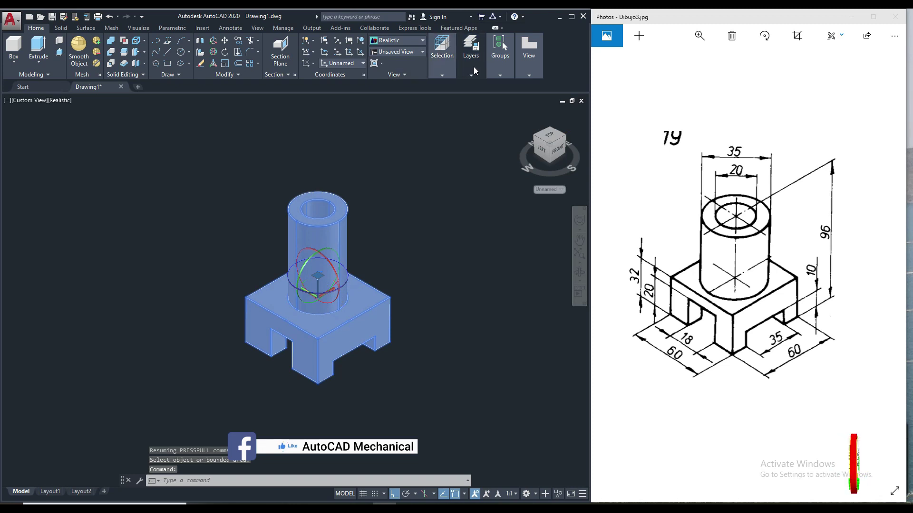
# - Switch to the Move gizmo and shift the solid along X away from the origin
pyautogui.click(442, 75)
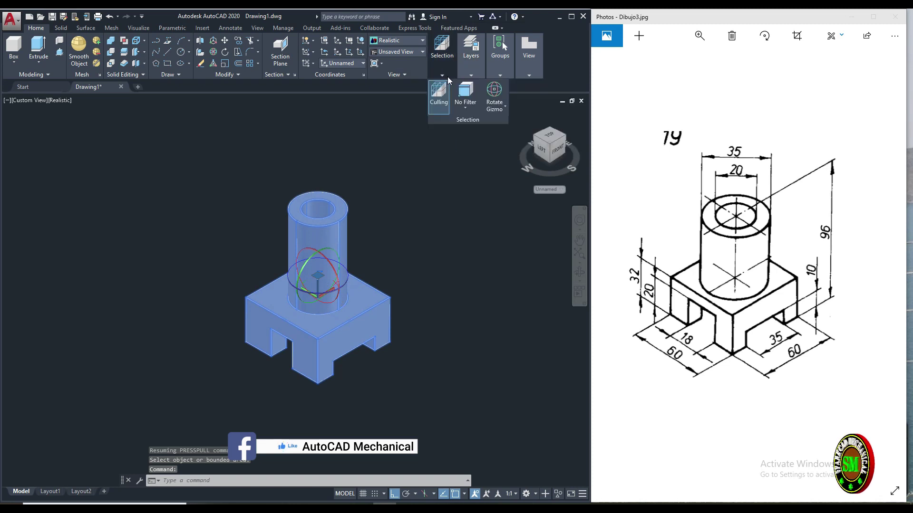
pyautogui.click(504, 106)
pyautogui.click(504, 124)
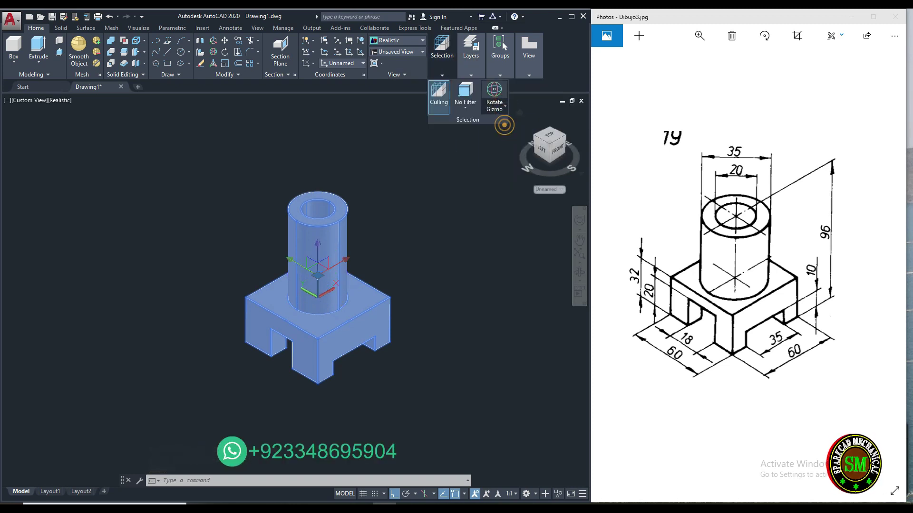
pyautogui.click(347, 263)
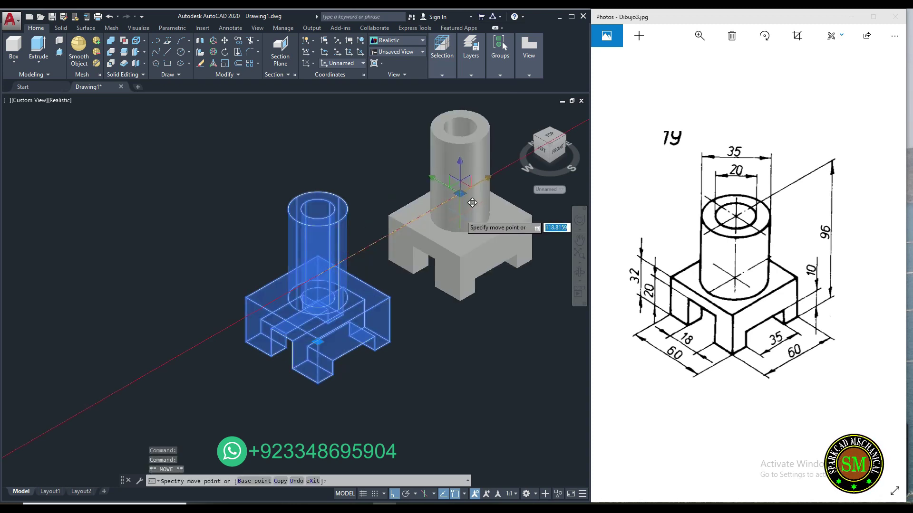
pyautogui.click(460, 216)
# - Window-select and delete the two leftover circles, then recentre the view
pyautogui.press('Escape')
pyautogui.click(310, 257)
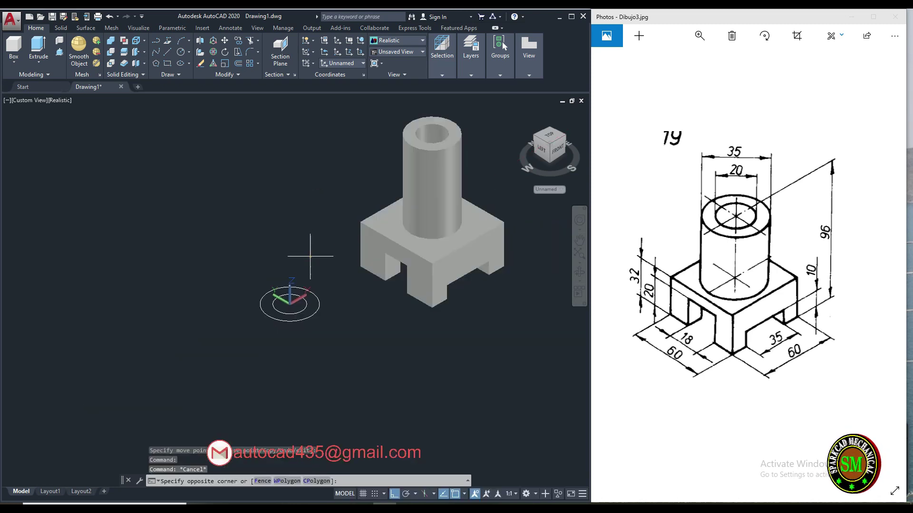
pyautogui.click(245, 294)
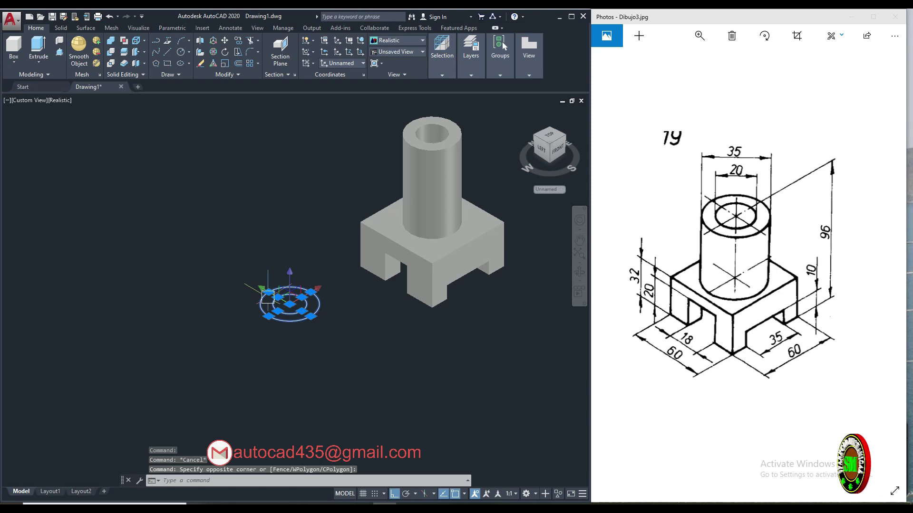
pyautogui.press('Delete')
pyautogui.moveTo(453, 249); pyautogui.dragTo(387, 287, button='middle')
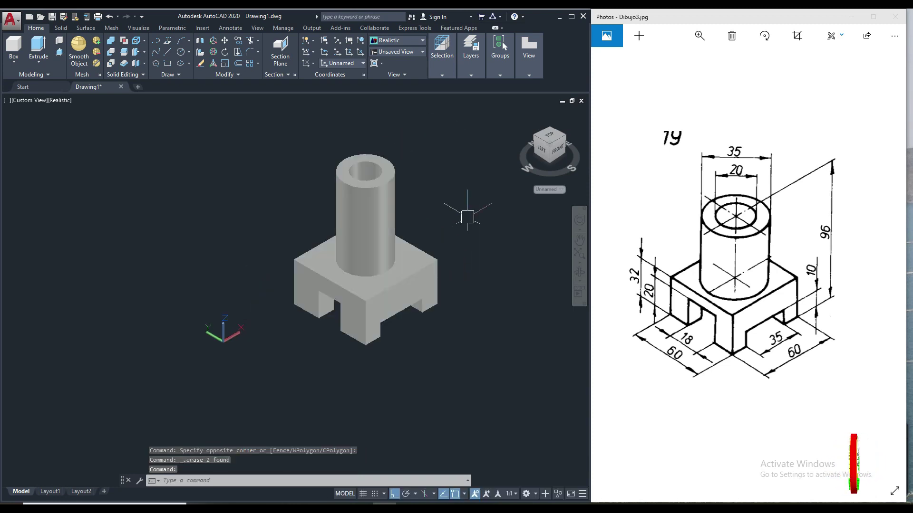
pyautogui.moveTo(470, 216); pyautogui.dragTo(462, 218, button='middle')
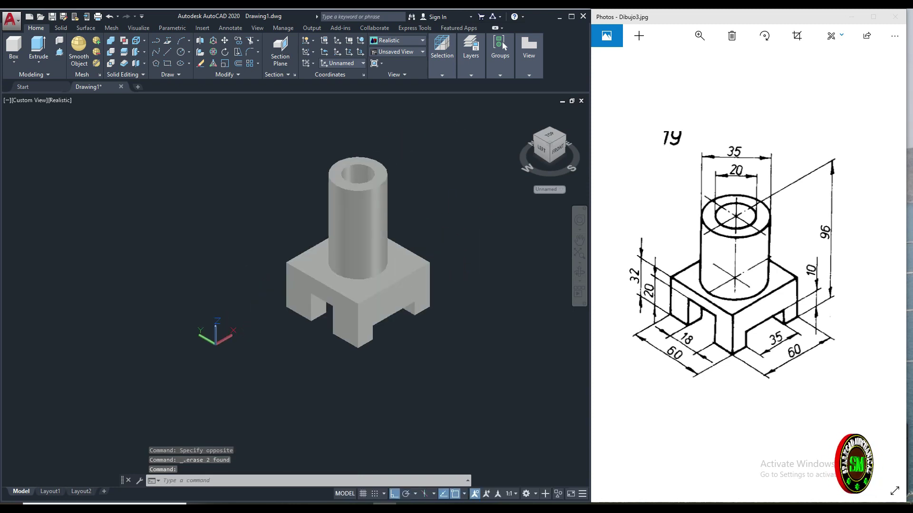
# - Set the solid's colour to Yellow in Quick Properties
pyautogui.click(381, 215)
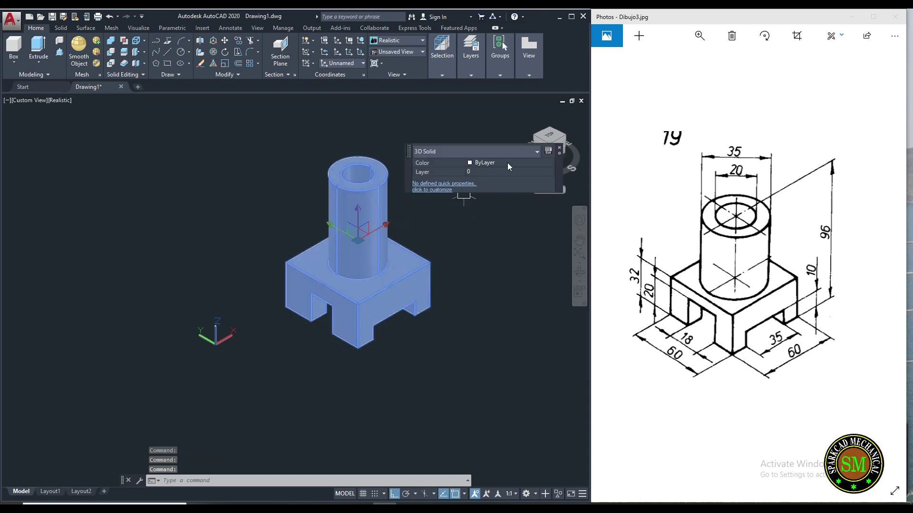
pyautogui.click(509, 162)
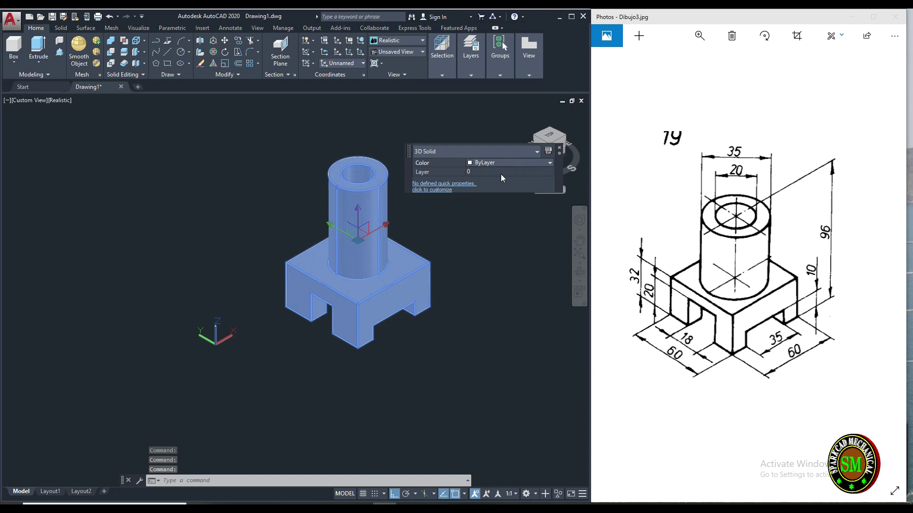
pyautogui.click(504, 162)
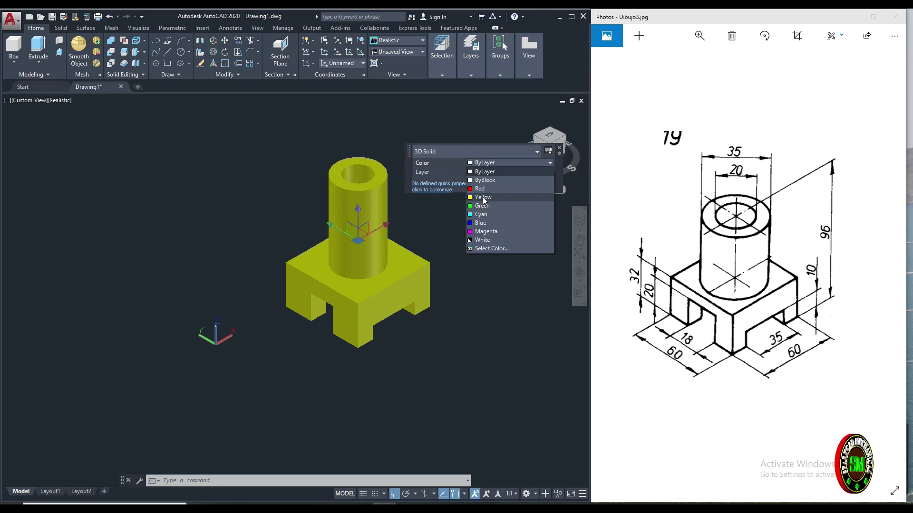
pyautogui.click(483, 197)
pyautogui.press('Escape')
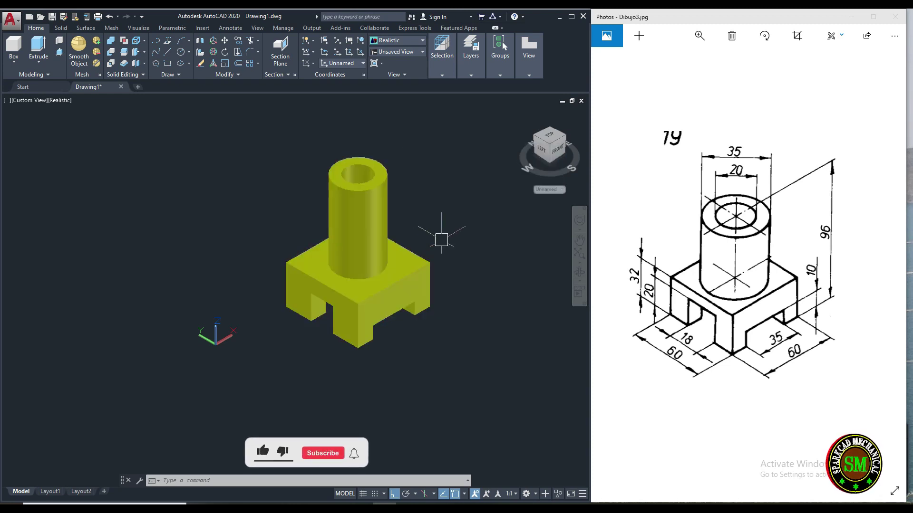
pyautogui.moveTo(441, 240); pyautogui.dragTo(407, 261, button='middle')
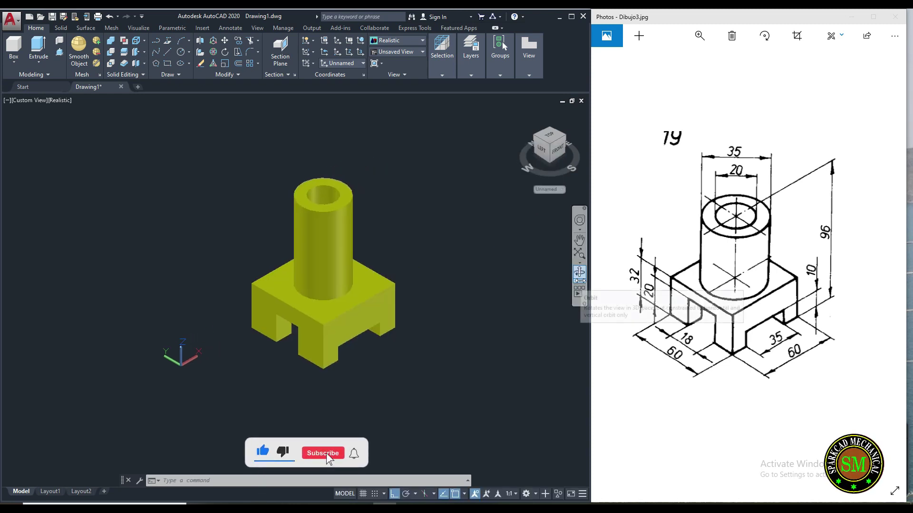
# - Free-orbit around the yellow solid to view the bore, top and front of the base
pyautogui.click(580, 280)
pyautogui.click(612, 299)
pyautogui.moveTo(332, 257)
pyautogui.mouseDown()
pyautogui.moveTo(325, 223)
pyautogui.moveTo(365, 290)
pyautogui.moveTo(305, 186)
pyautogui.moveTo(335, 296)
pyautogui.mouseUp()
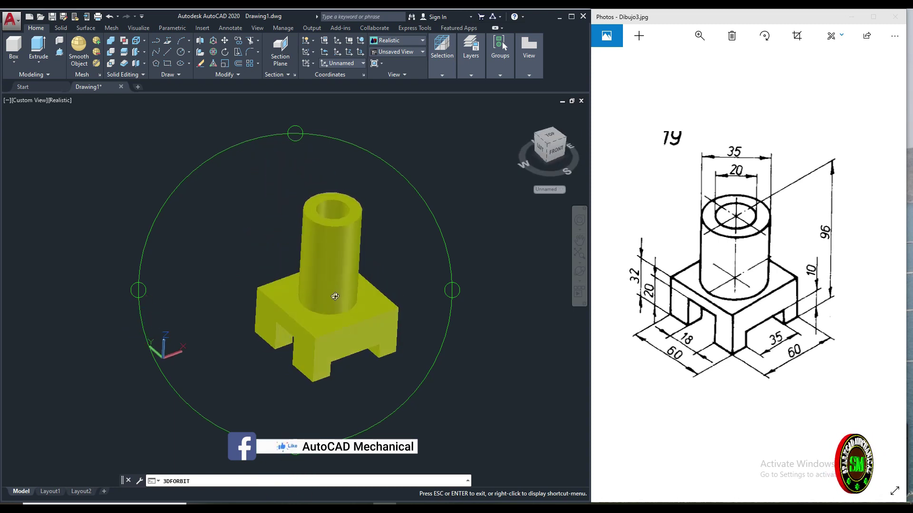
pyautogui.moveTo(335, 296)
pyautogui.mouseDown()
pyautogui.moveTo(316, 230)
pyautogui.moveTo(374, 215)
pyautogui.mouseUp()
pyautogui.moveTo(335, 254)
pyautogui.mouseDown()
pyautogui.moveTo(194, 246)
pyautogui.moveTo(264, 256)
pyautogui.mouseUp()
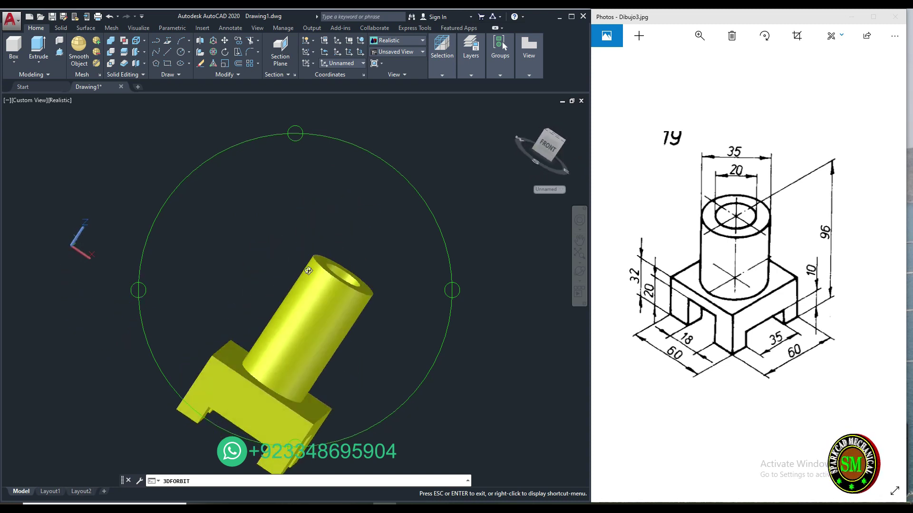
pyautogui.rightClick(338, 330)
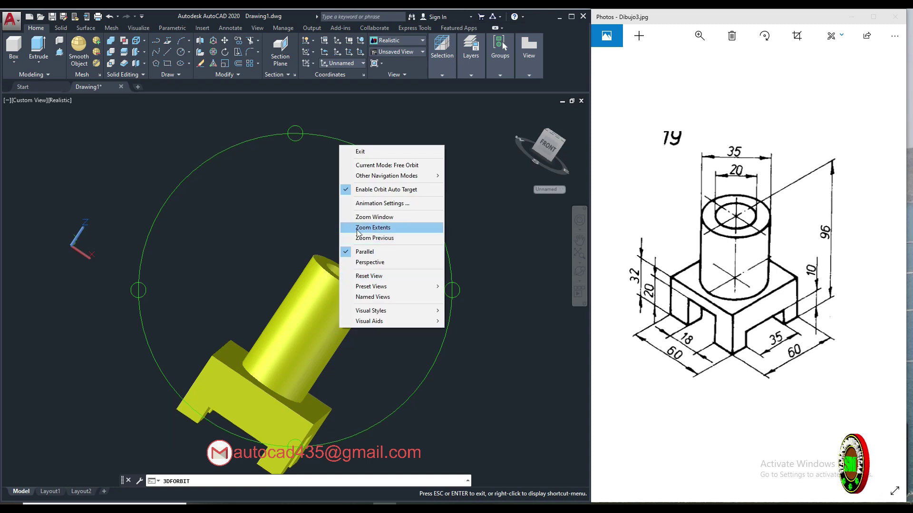
pyautogui.click(235, 263)
pyautogui.moveTo(293, 323)
pyautogui.mouseDown()
pyautogui.moveTo(395, 242)
pyautogui.moveTo(215, 274)
pyautogui.moveTo(220, 286)
pyautogui.mouseUp()
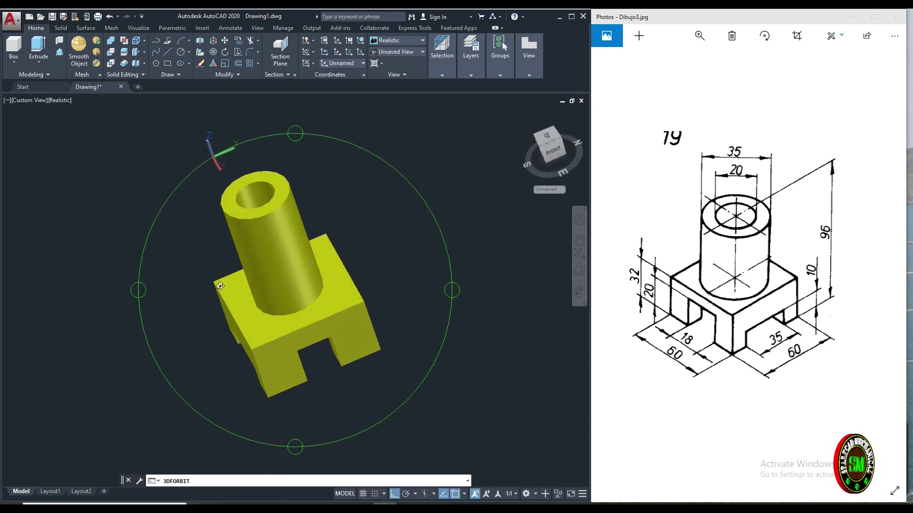
pyautogui.moveTo(292, 268)
pyautogui.mouseDown()
pyautogui.moveTo(380, 236)
pyautogui.moveTo(286, 310)
pyautogui.mouseUp()
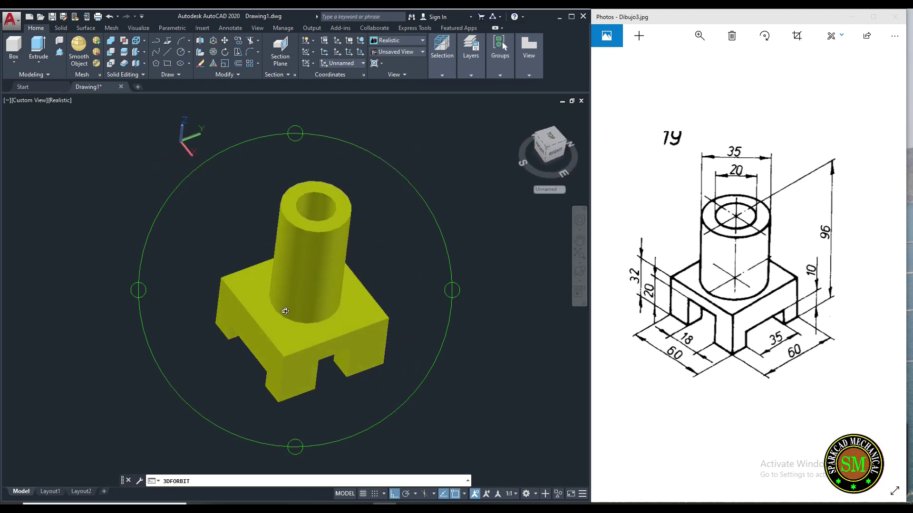